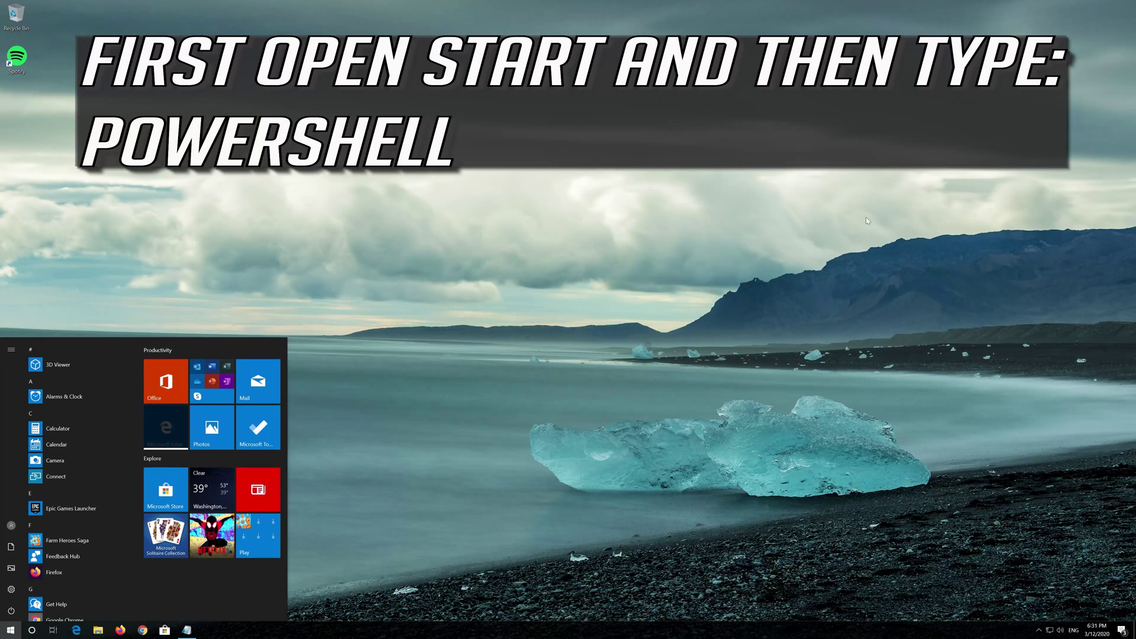
# Search the Start menu for powershell, run it as administrator, and approve the UAC prompt.
pyautogui.write('powershe')
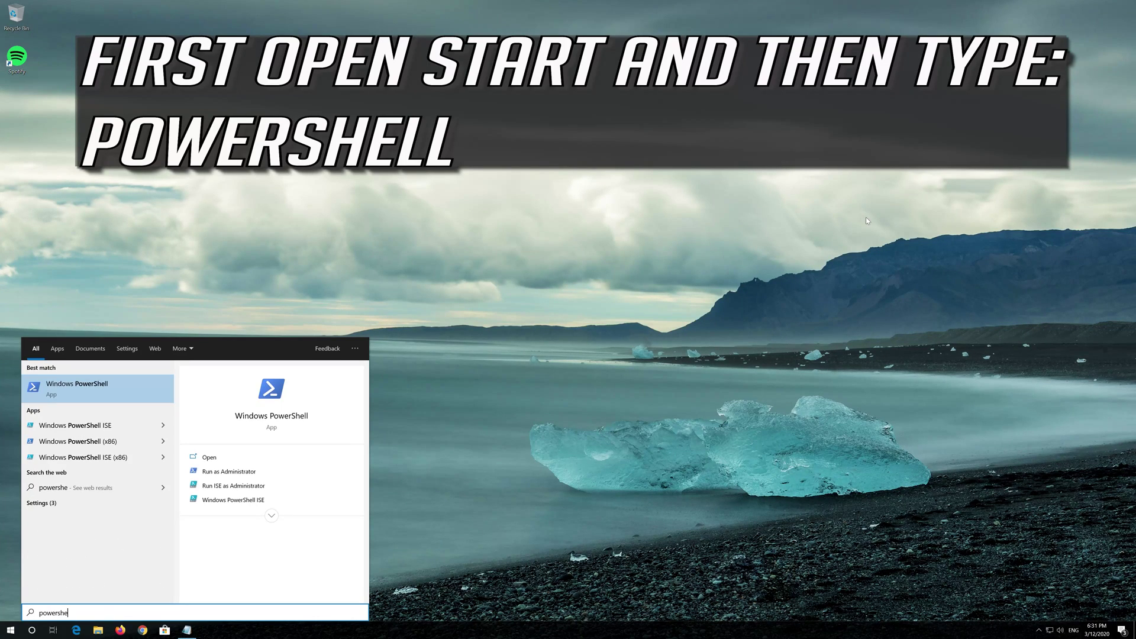
pyautogui.write('ll')
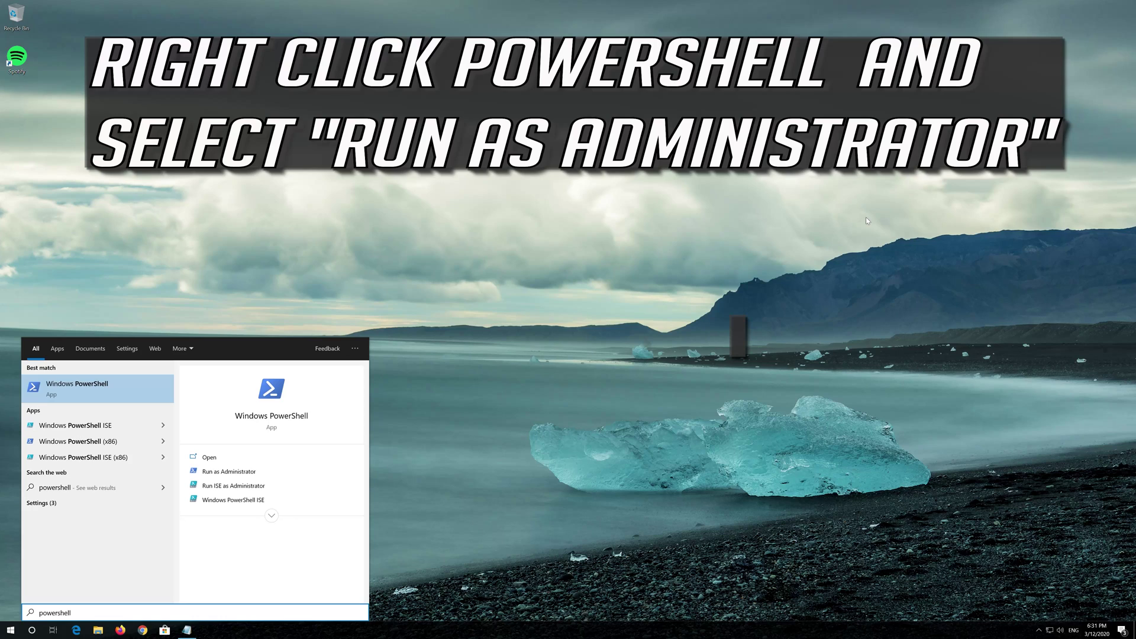
pyautogui.rightClick(88, 393)
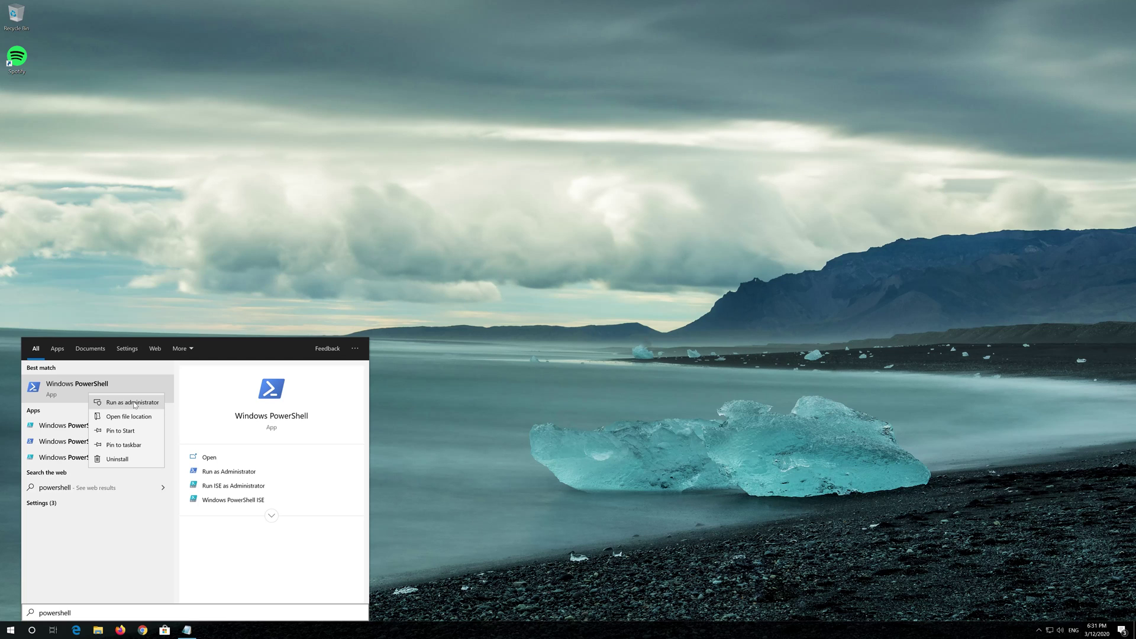
pyautogui.click(133, 403)
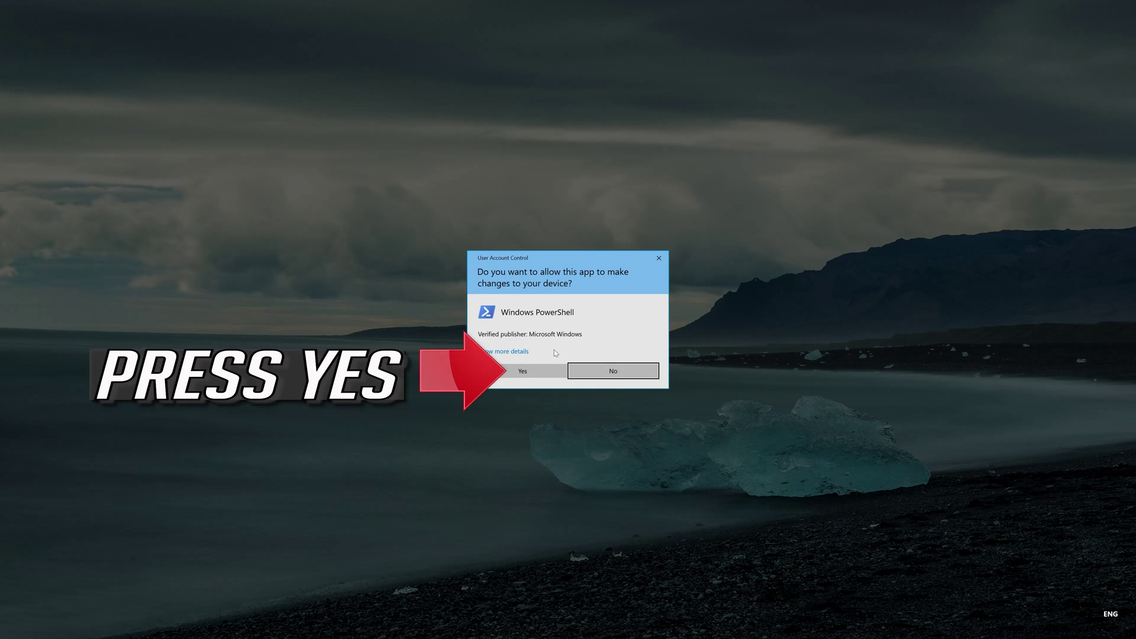
pyautogui.click(522, 372)
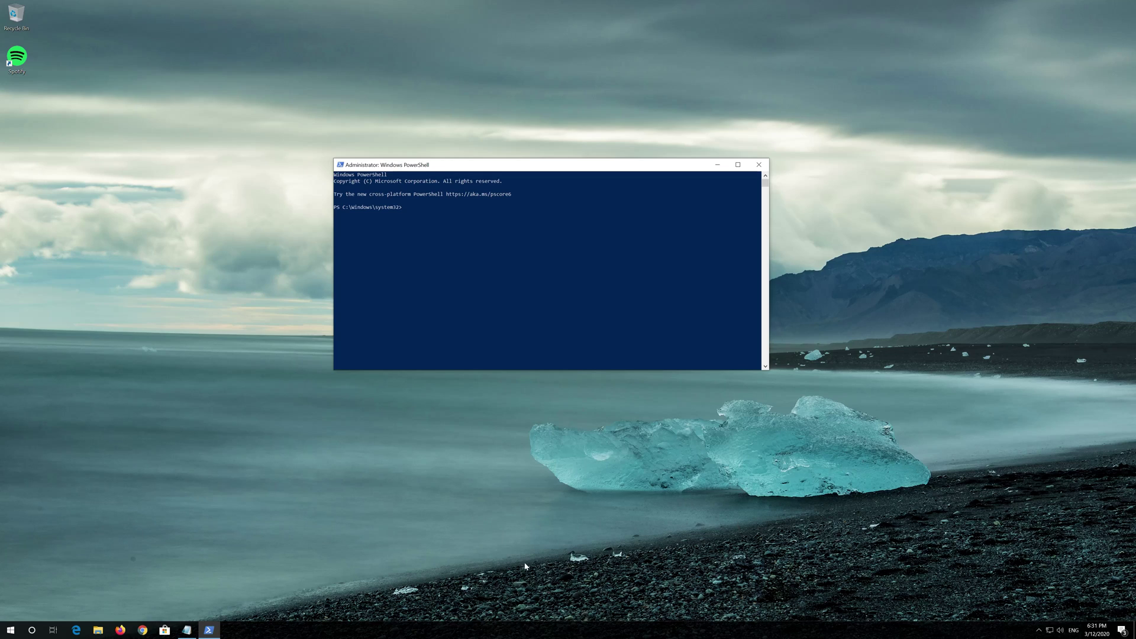
# Copy the whole package re-registration script from Notepad, then minimize Notepad.
pyautogui.click(188, 631)
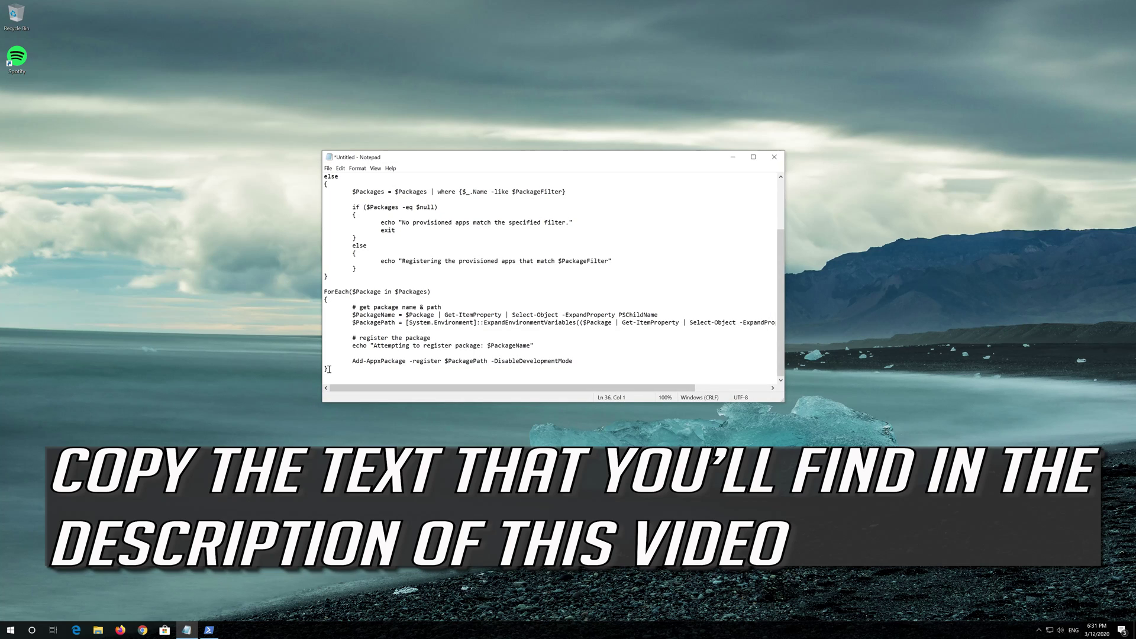
pyautogui.moveTo(328, 370); pyautogui.dragTo(287, 173)
pyautogui.rightClick(432, 189)
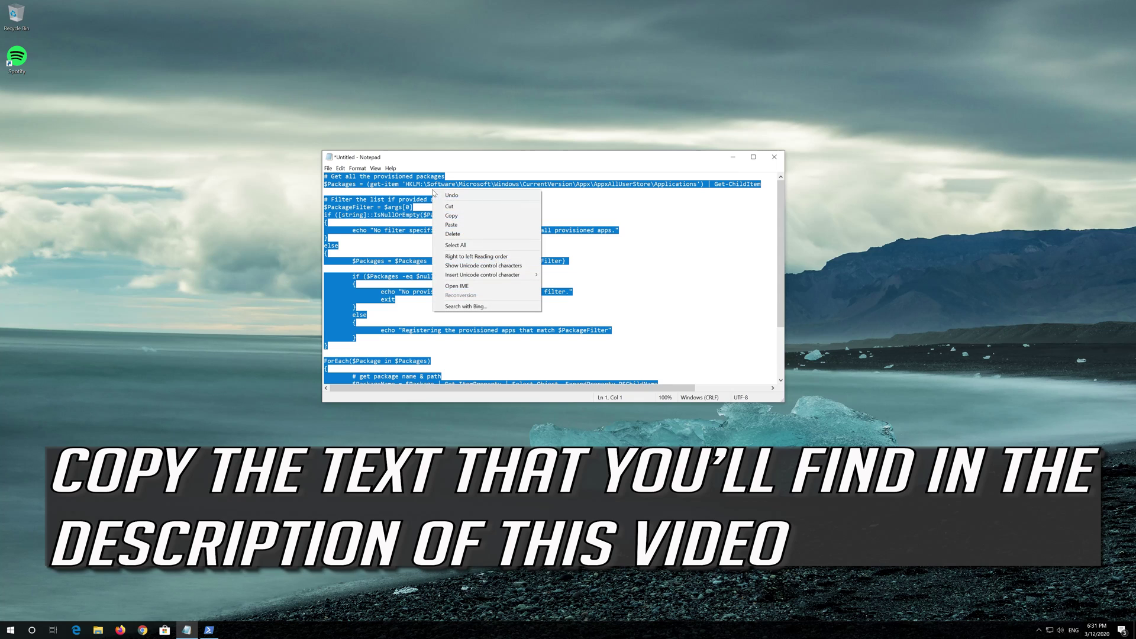
pyautogui.click(451, 217)
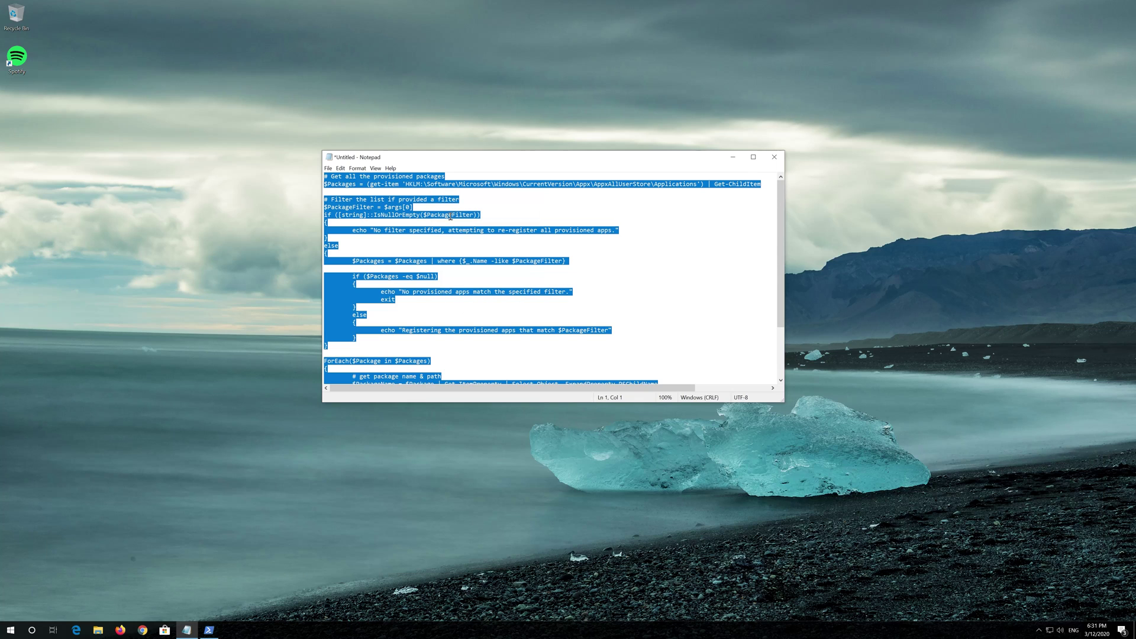
pyautogui.click(739, 162)
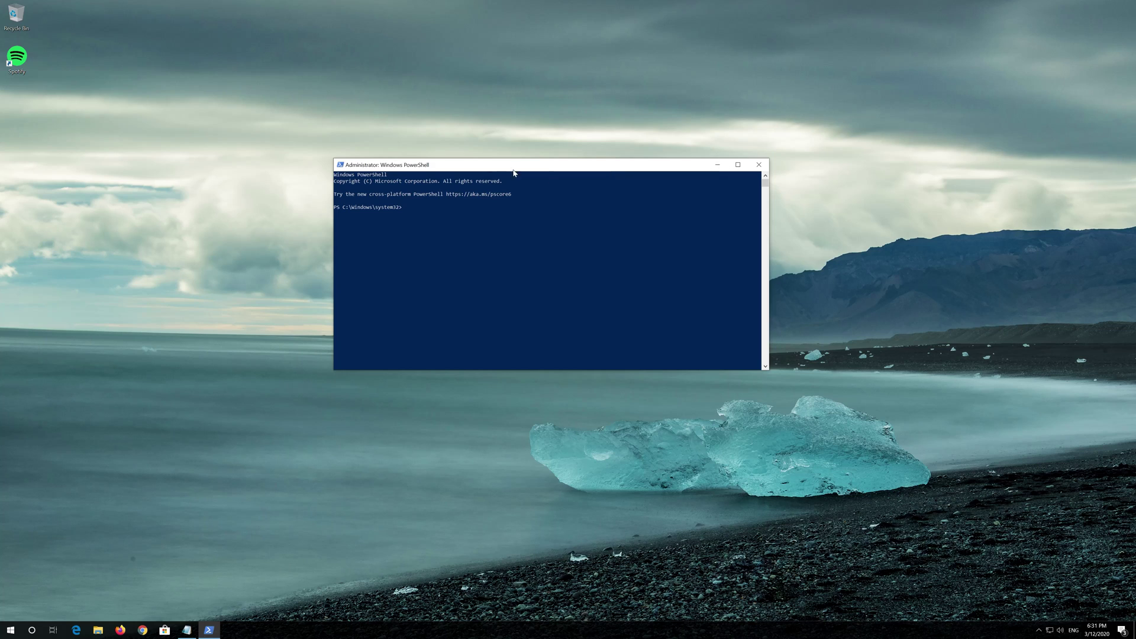
# Paste the script into the admin PowerShell console, run it, and exit PowerShell.
pyautogui.rightClick(531, 165)
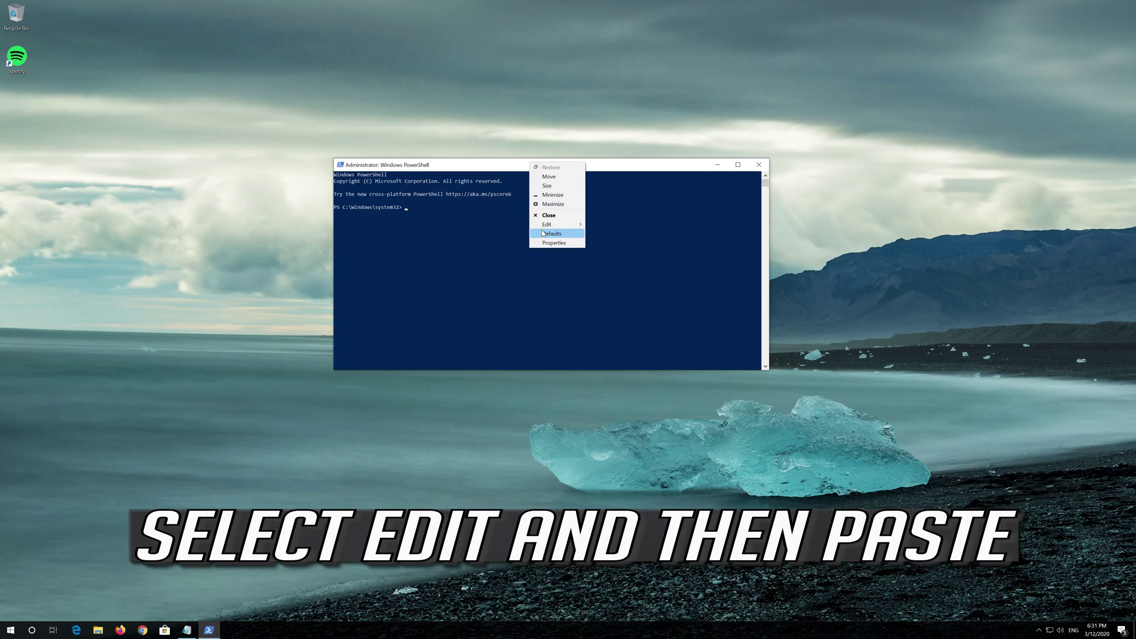
pyautogui.moveTo(547, 226)
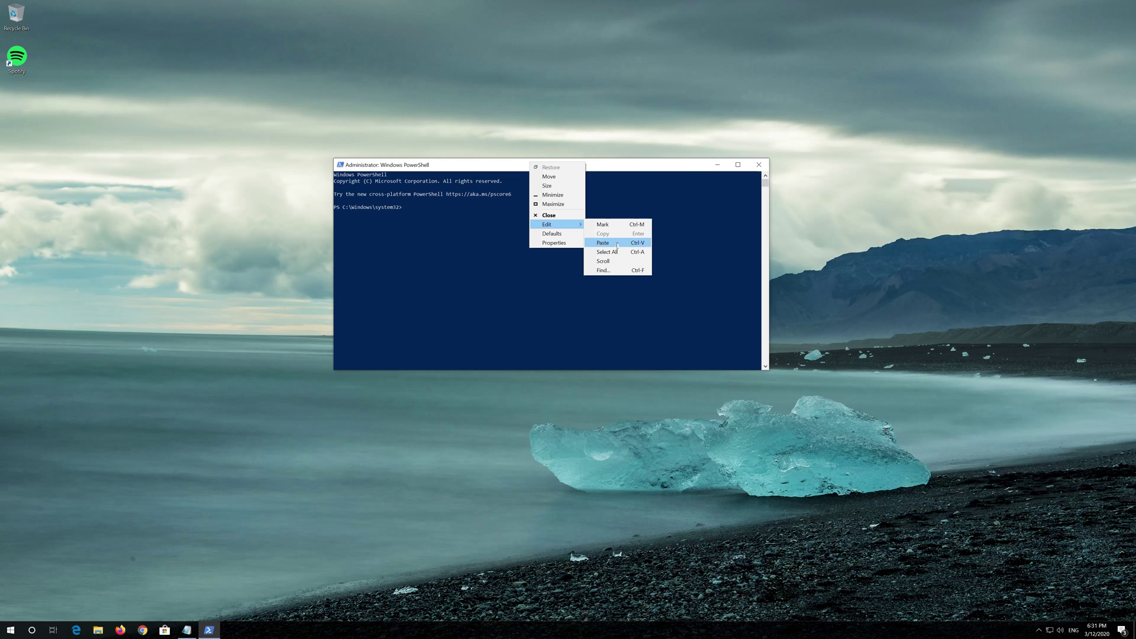
pyautogui.click(624, 244)
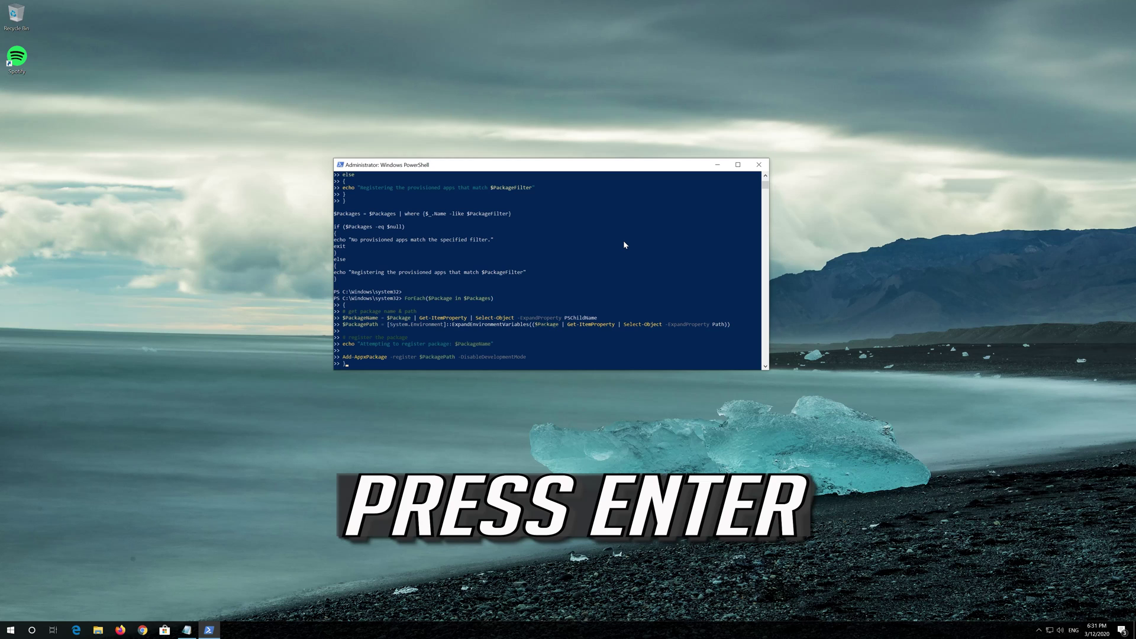
pyautogui.press('Return')
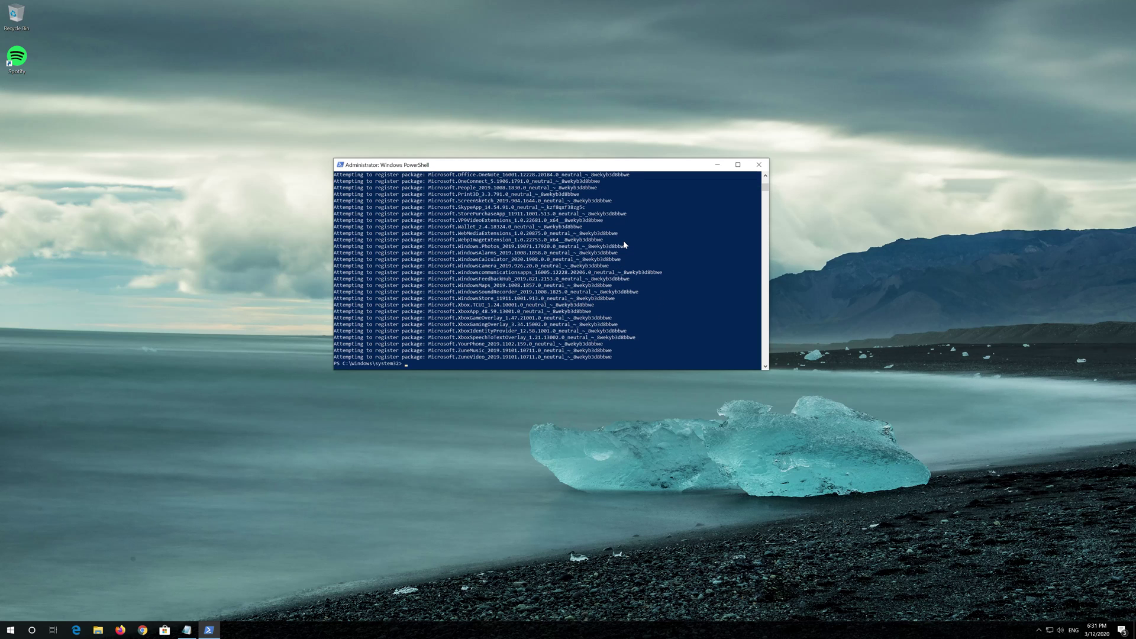
pyautogui.write('e')
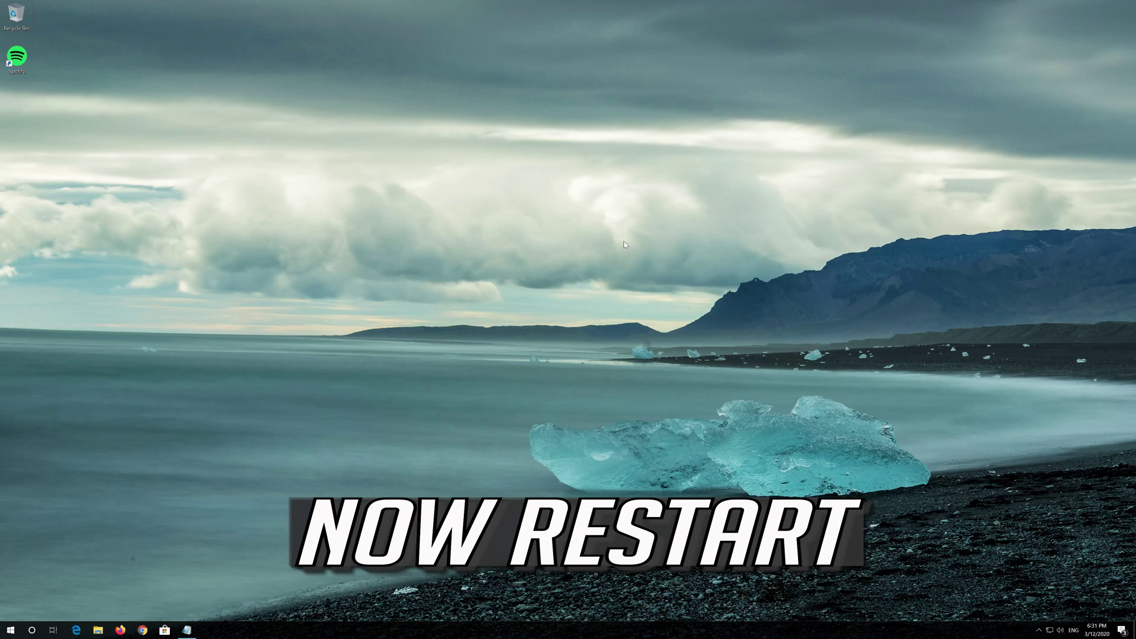
# Restart Windows from the Start menu power options, then launch Microsoft Store from the taskbar.
pyautogui.click(10, 629)
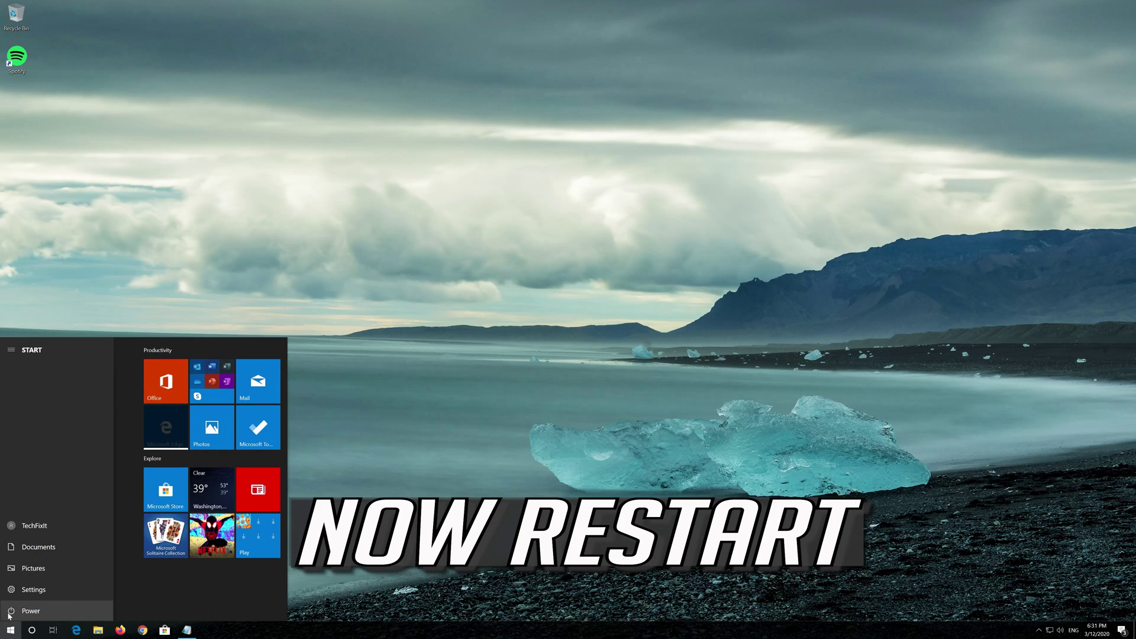
pyautogui.click(9, 616)
pyautogui.click(20, 591)
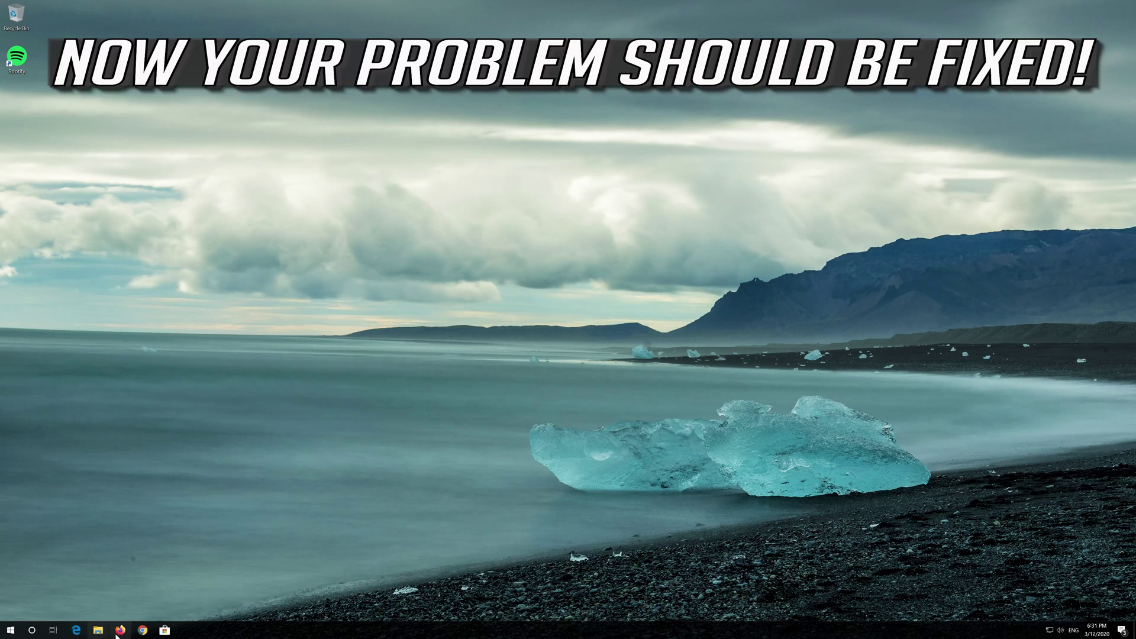
pyautogui.click(163, 631)
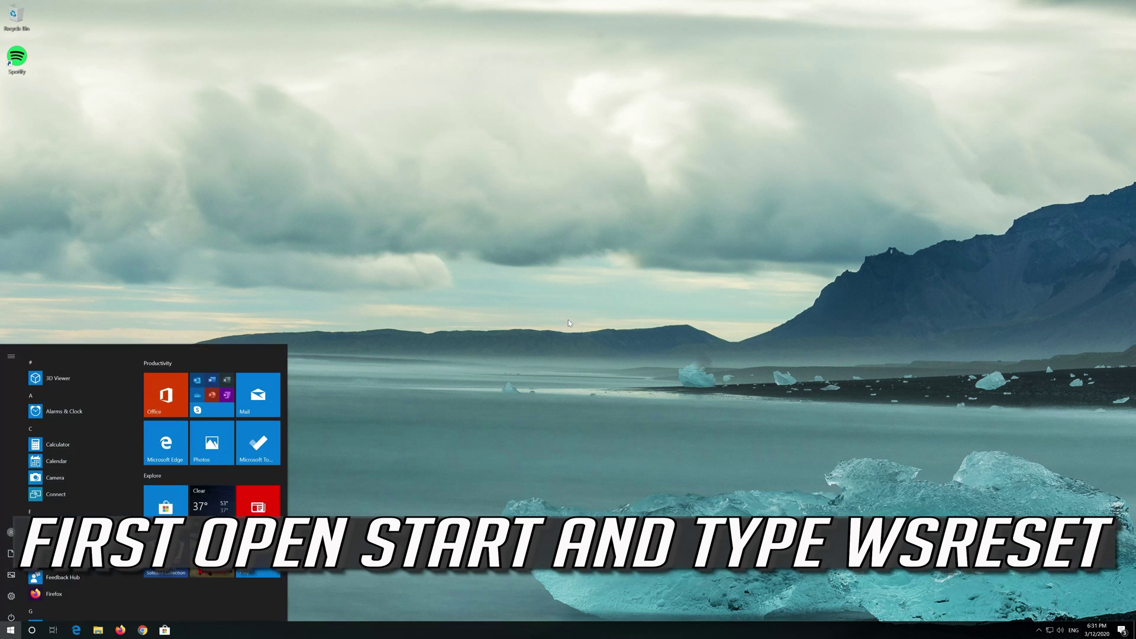
# Run wsreset to reset the Store, close the Store window, and restart from the Start menu.
pyautogui.write('wsreset')
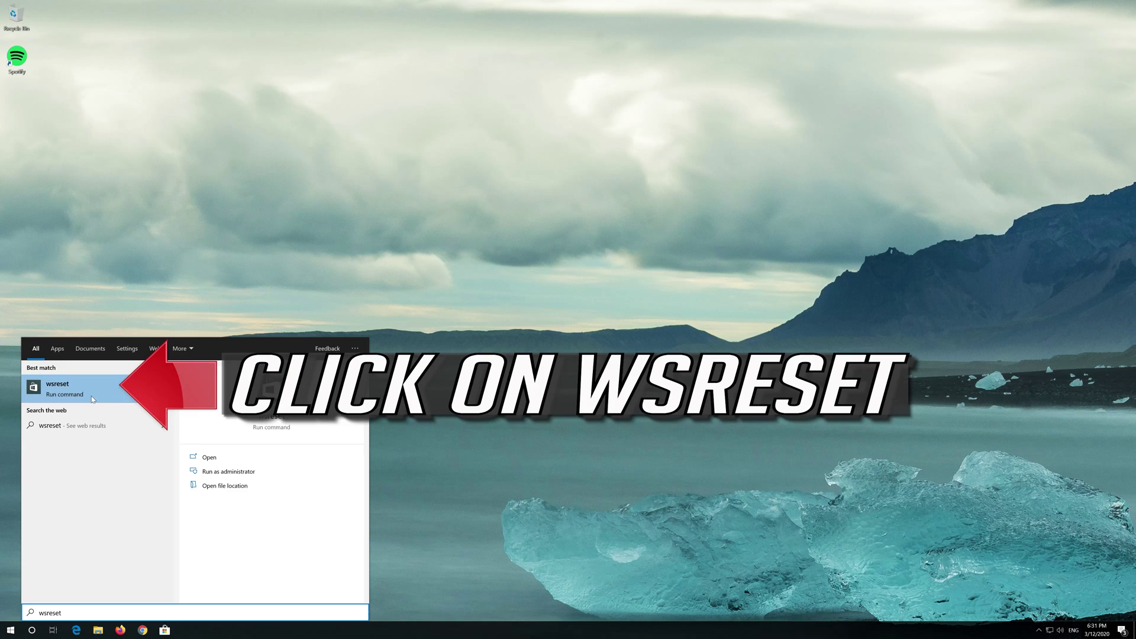
pyautogui.click(117, 385)
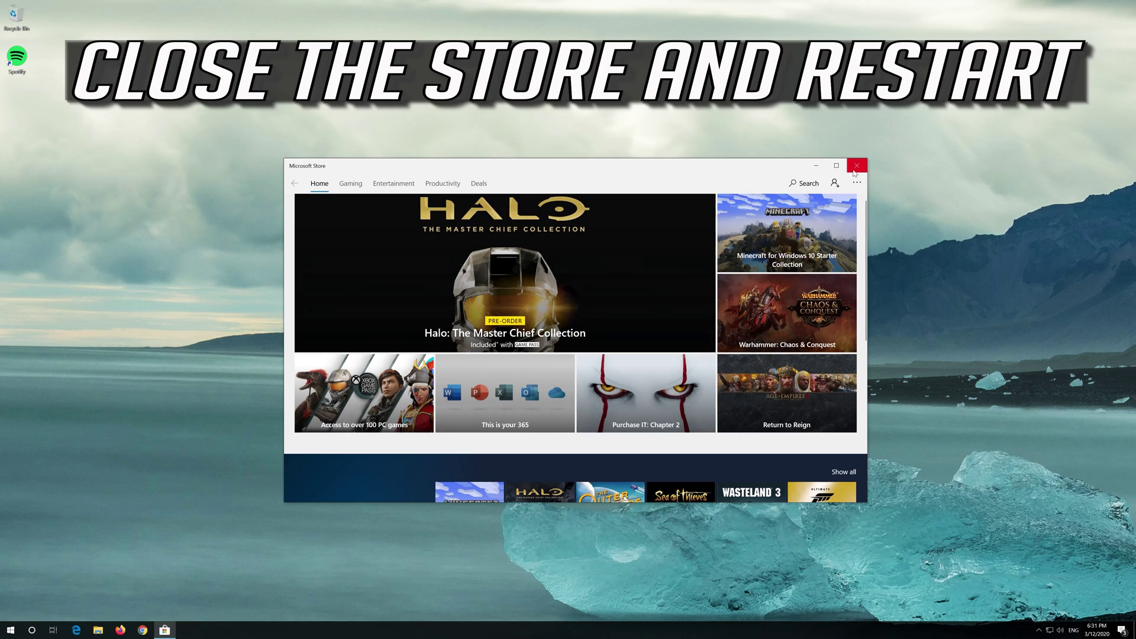
pyautogui.click(855, 167)
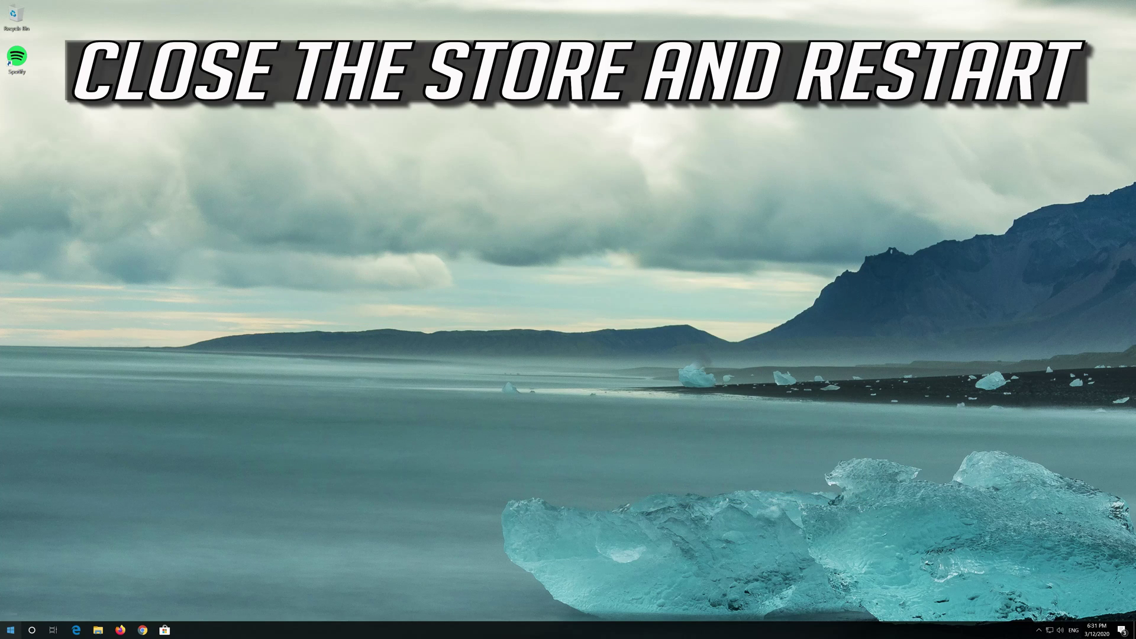
pyautogui.press('super')
pyautogui.click(10, 610)
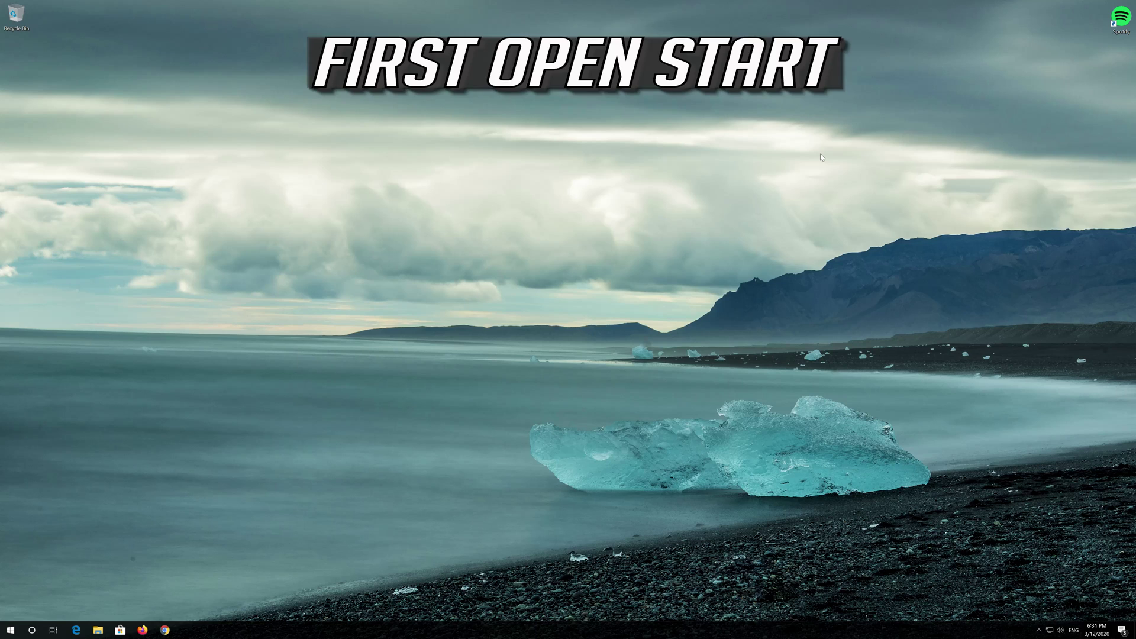
# Go from the Start menu into Windows Settings and onto the Apps page.
pyautogui.press('super')
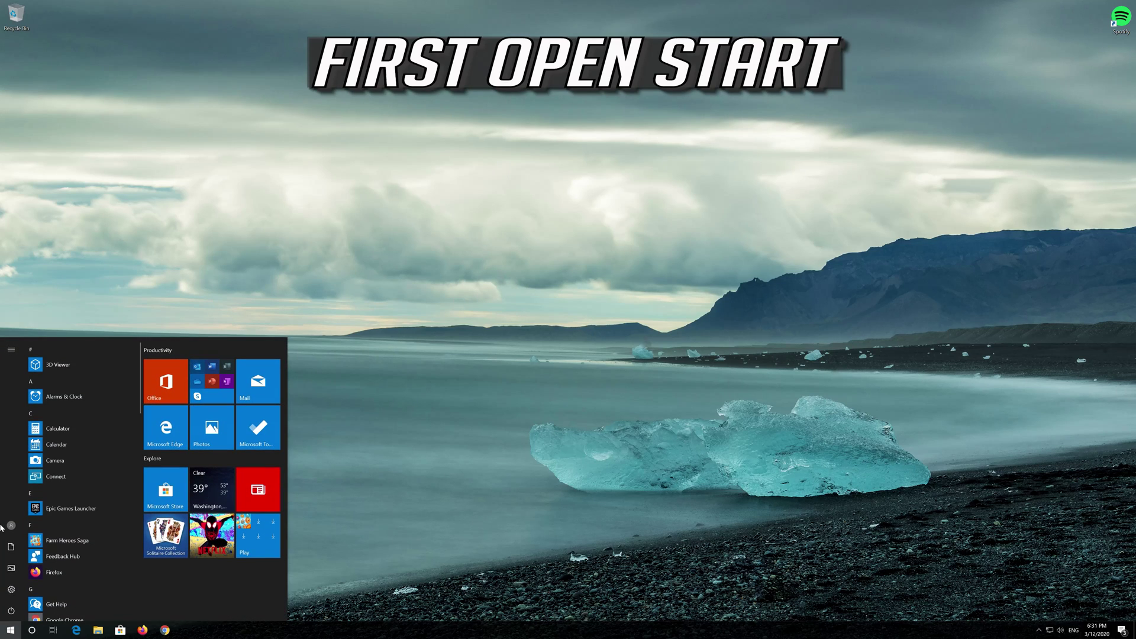
pyautogui.moveTo(15, 589)
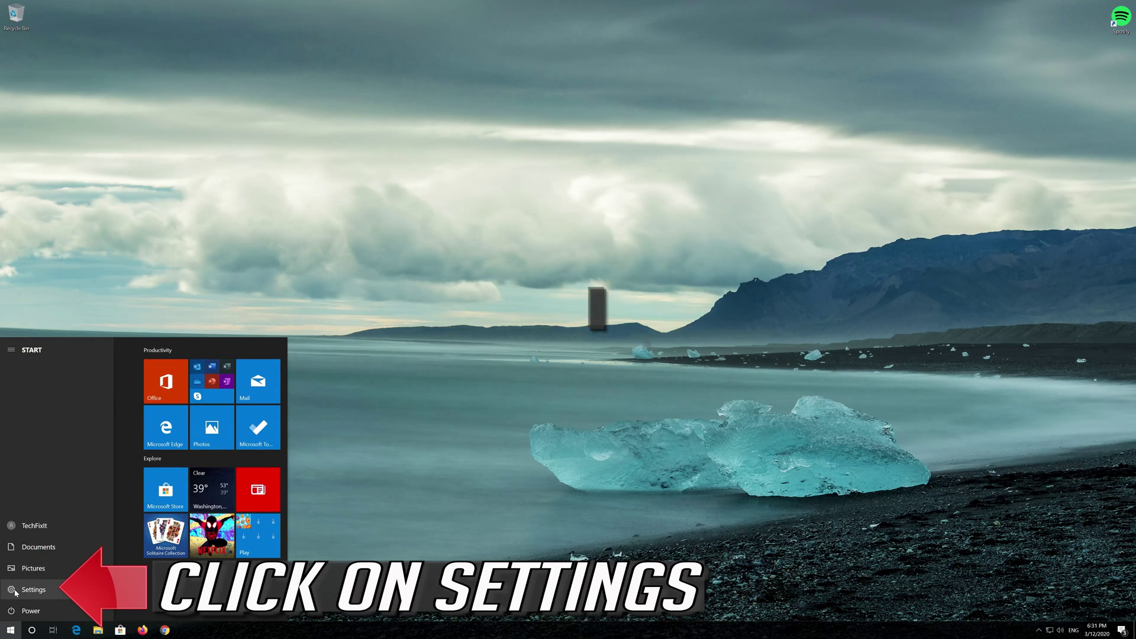
pyautogui.click(35, 589)
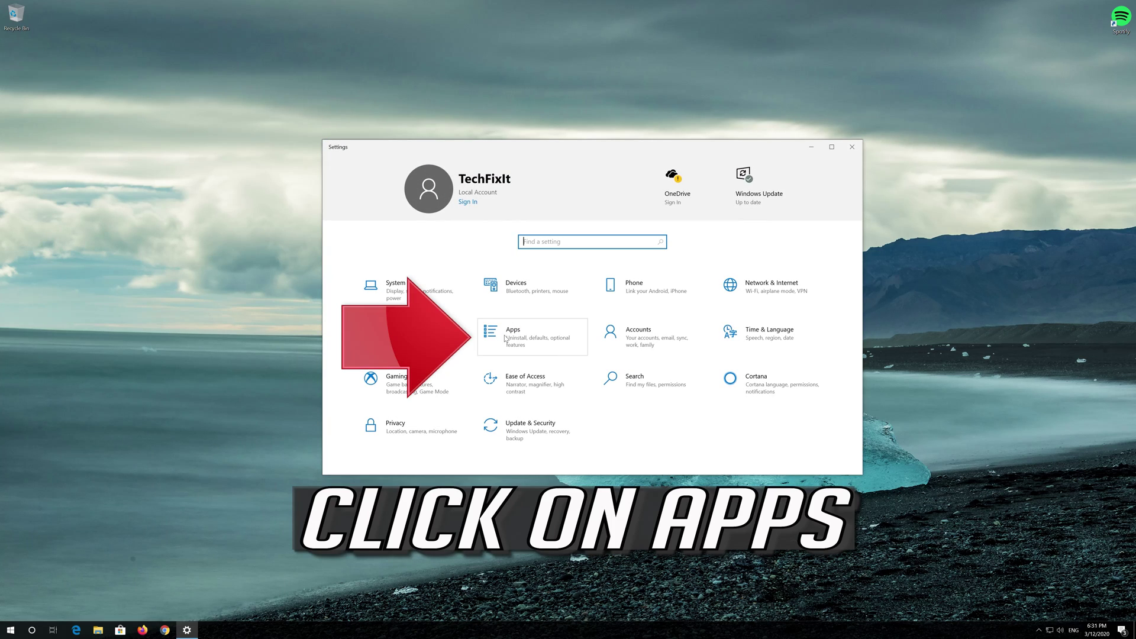
pyautogui.click(552, 339)
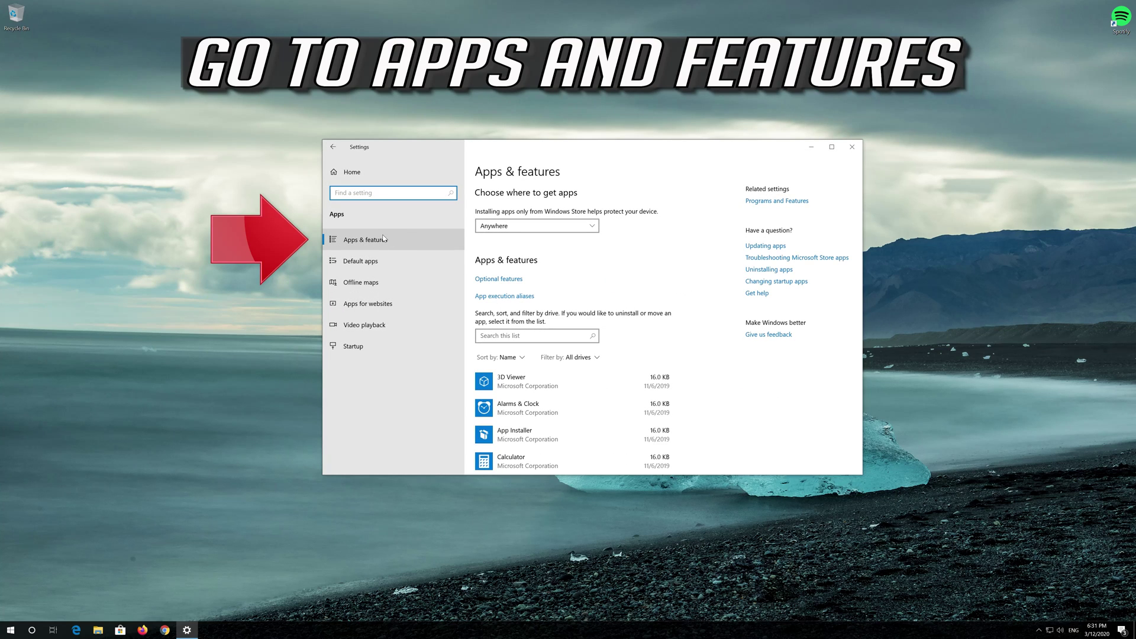
# Find Microsoft Store in the installed apps list and open its Advanced options.
pyautogui.click(385, 239)
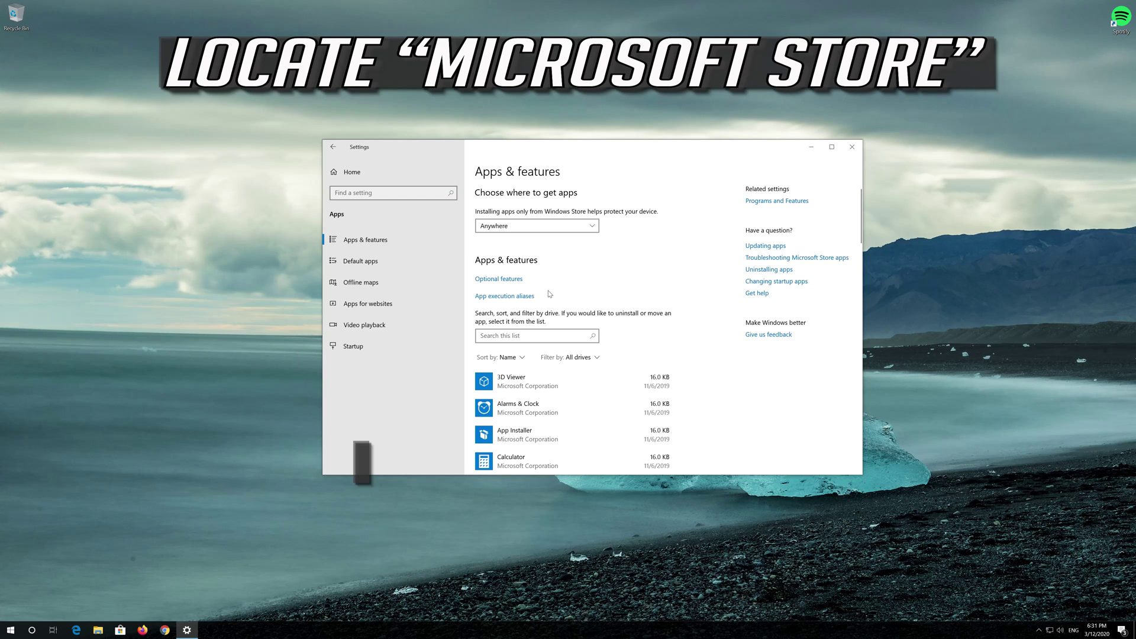
pyautogui.scroll(-10, 549, 294)
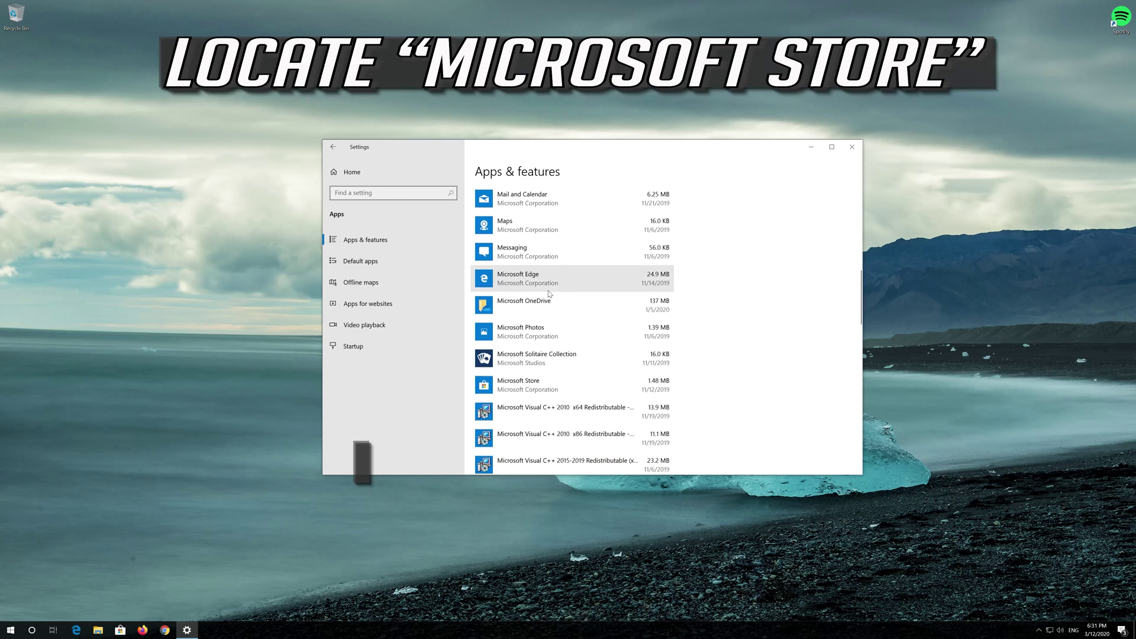
pyautogui.scroll(-5, 549, 294)
pyautogui.scroll(2, 549, 294)
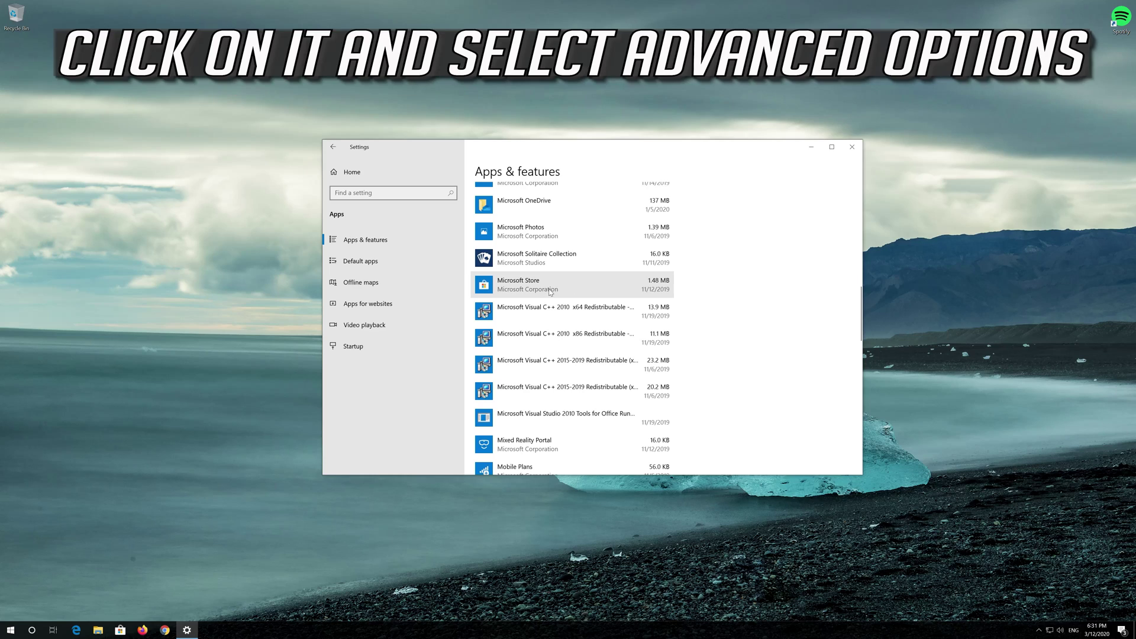
pyautogui.click(550, 291)
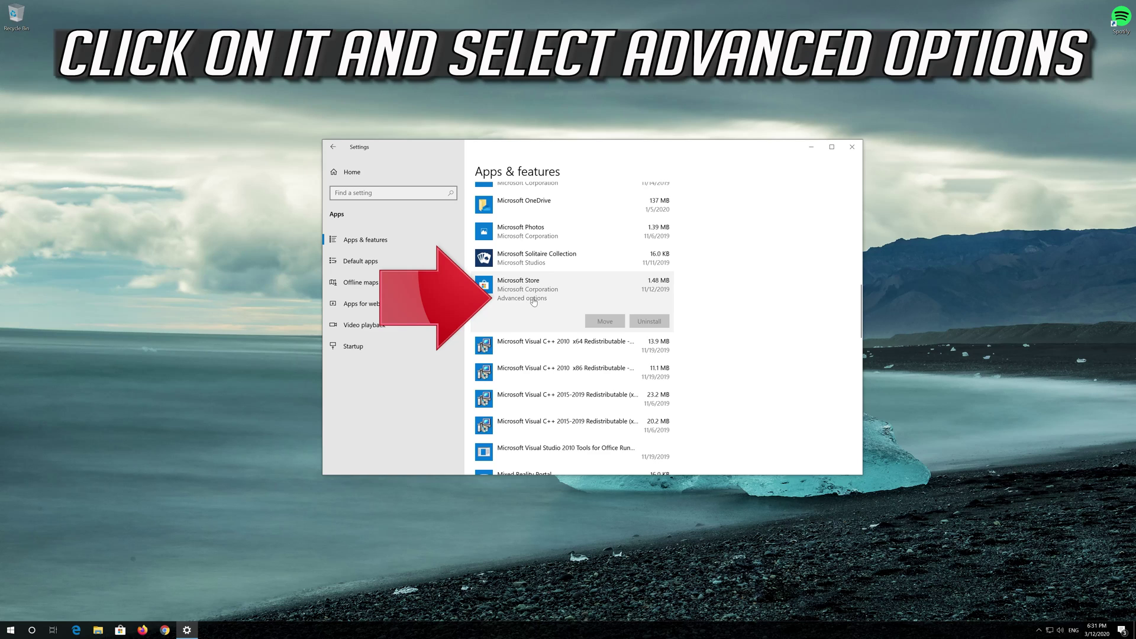
pyautogui.click(534, 299)
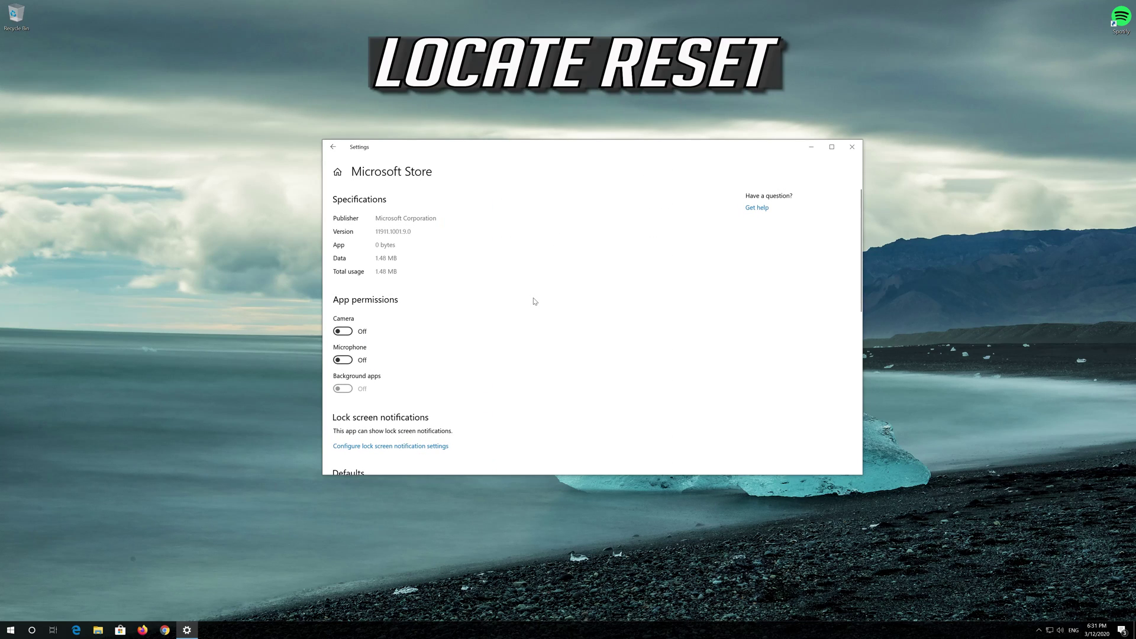
# Reset the Microsoft Store app, confirming deletion of its data, then close Settings.
pyautogui.scroll(-5, 449, 320)
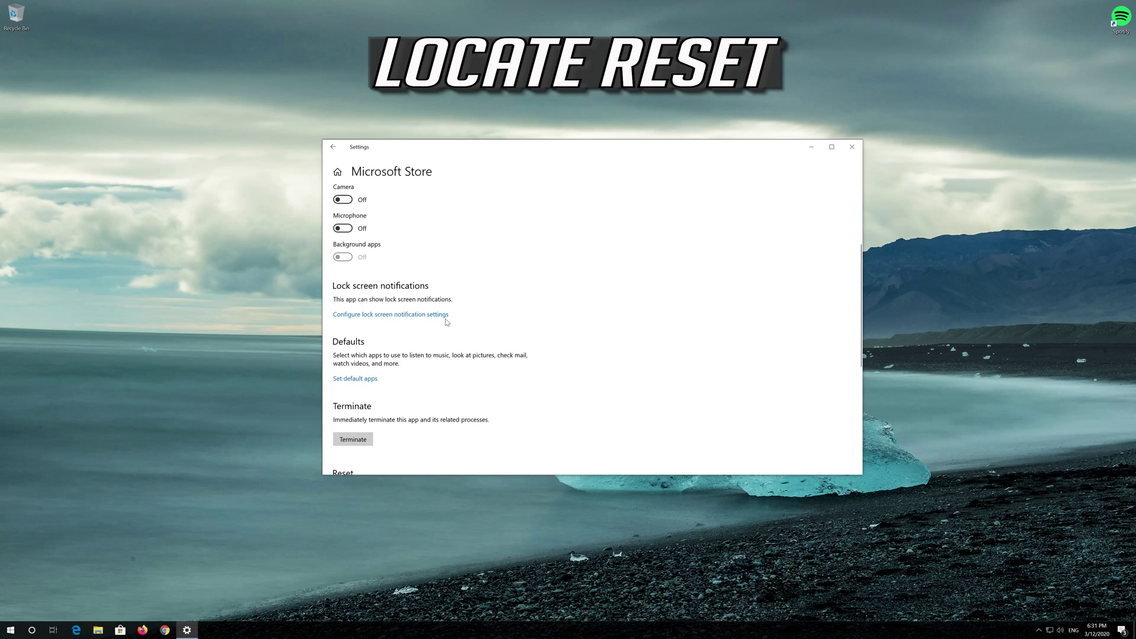
pyautogui.scroll(-5, 446, 321)
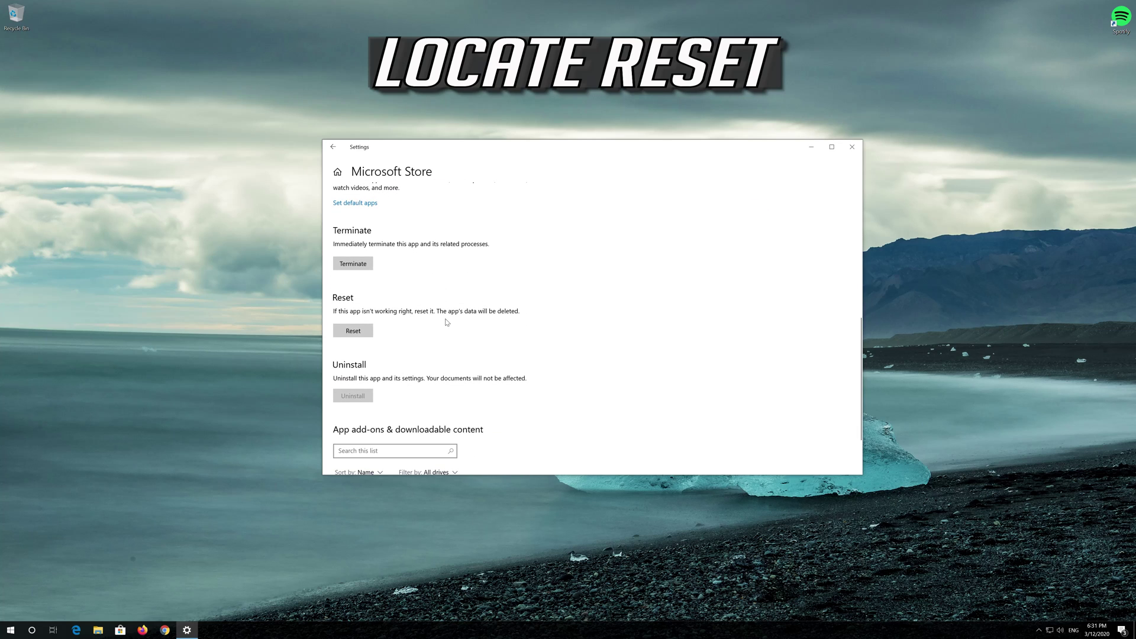
pyautogui.click(356, 336)
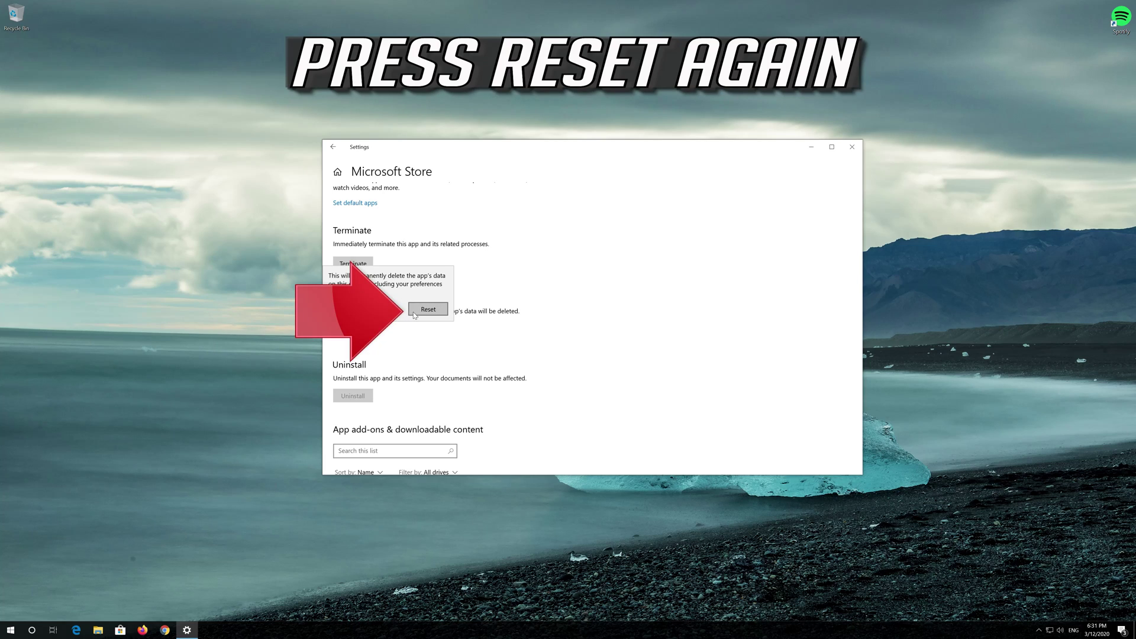
pyautogui.click(414, 310)
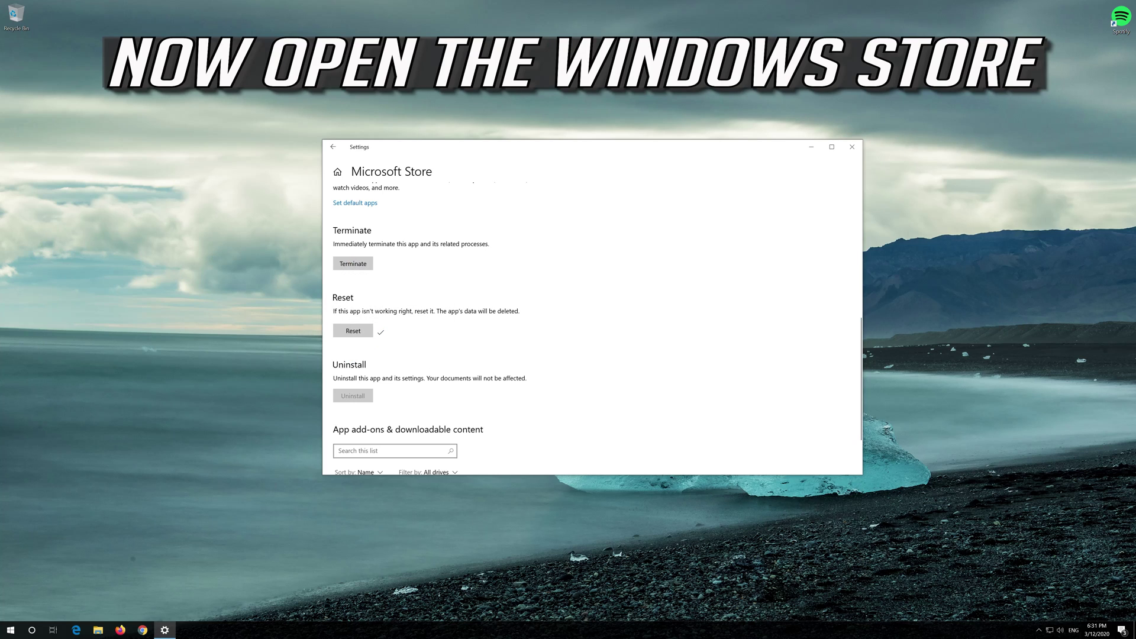
pyautogui.click(852, 147)
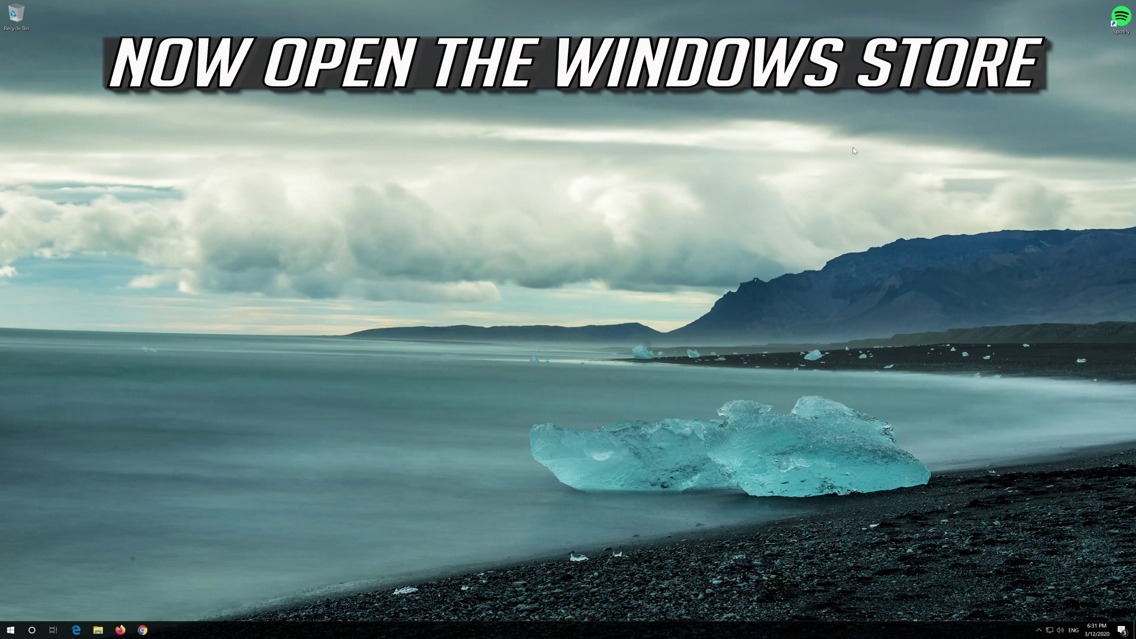
# Launch Microsoft Store from its Start menu tile and drag its window toward the screen centre.
pyautogui.click(10, 630)
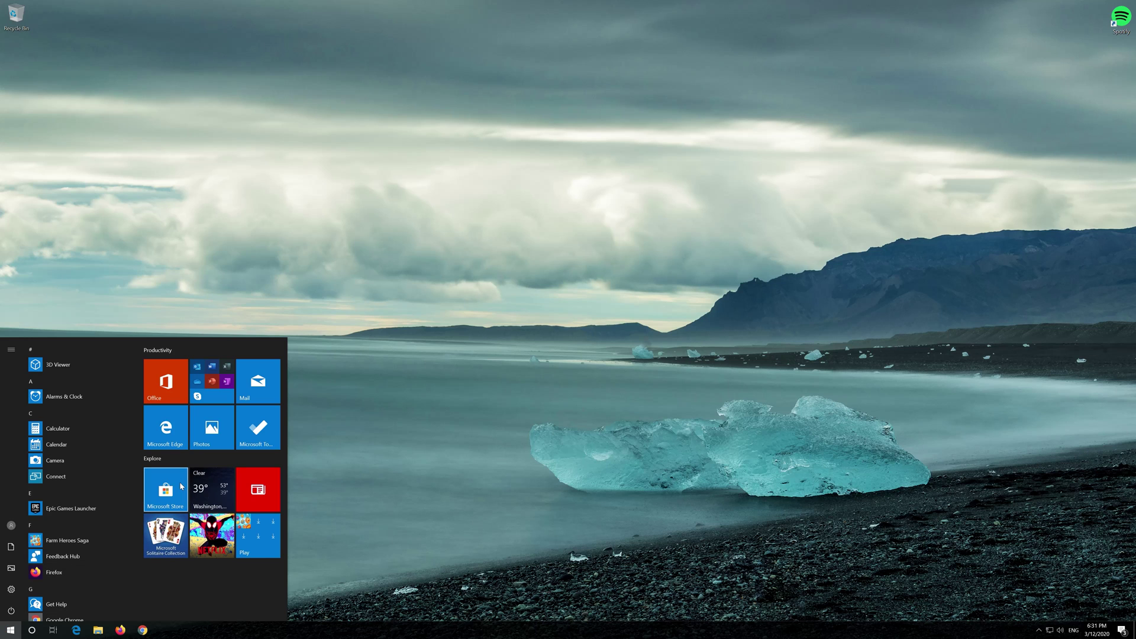
pyautogui.click(181, 486)
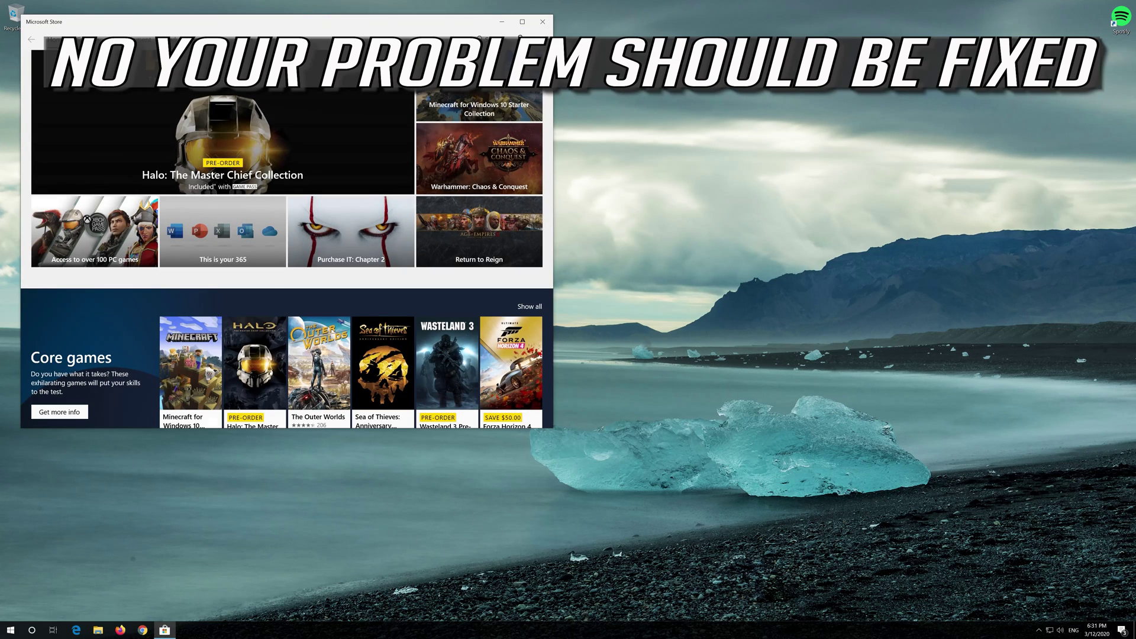
pyautogui.moveTo(366, 21); pyautogui.dragTo(674, 60)
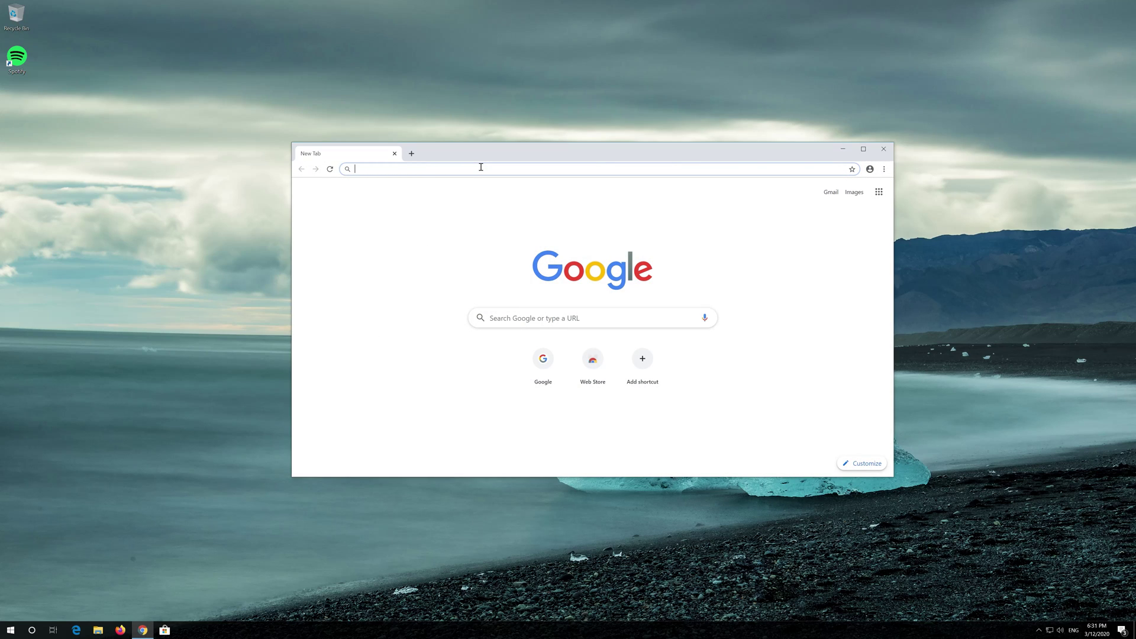
# Load Microsoft's Download Windows 10 page, download the Media Creation Tool, and close Chrome.
pyautogui.write('https://www.microsoft.com/en-us/software-download/windows10')
pyautogui.press('Return')
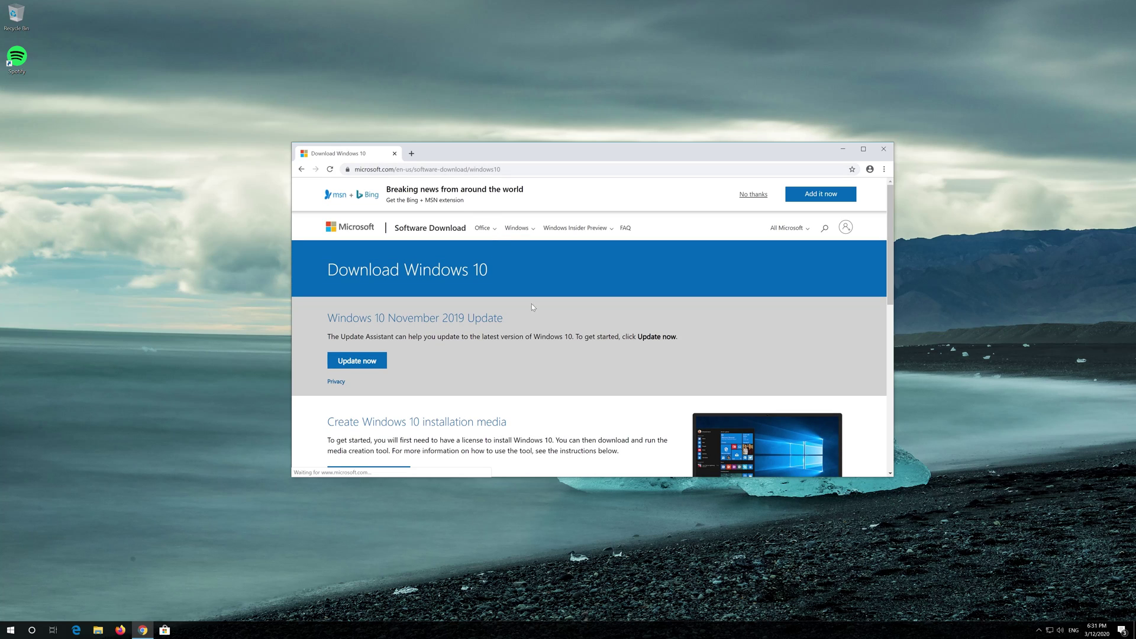
pyautogui.scroll(-1, 550, 346)
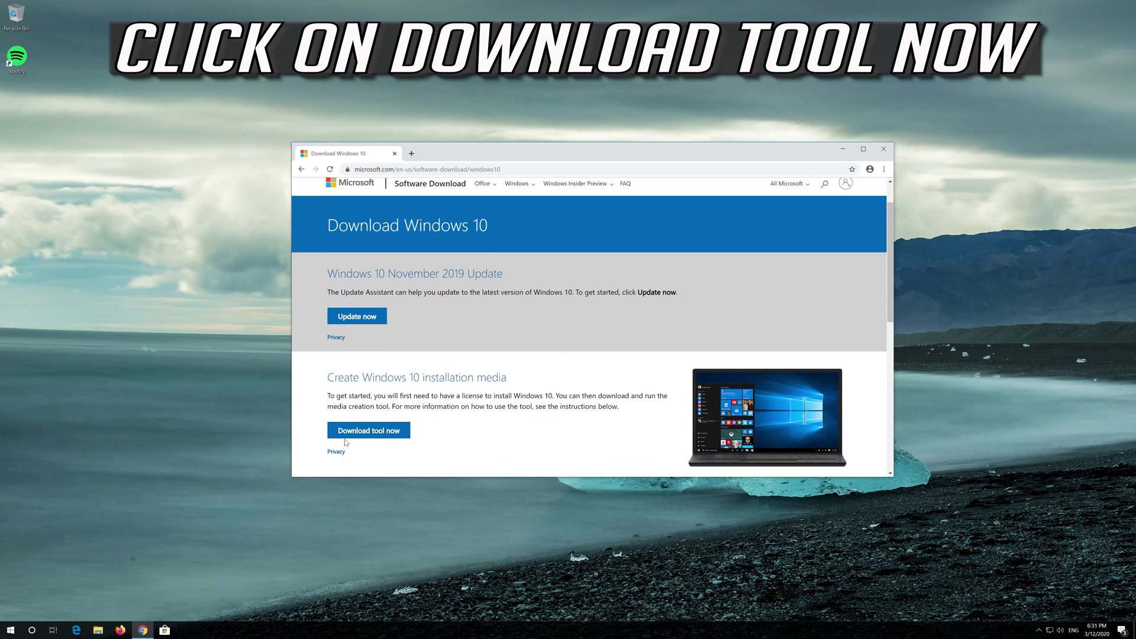
pyautogui.click(390, 431)
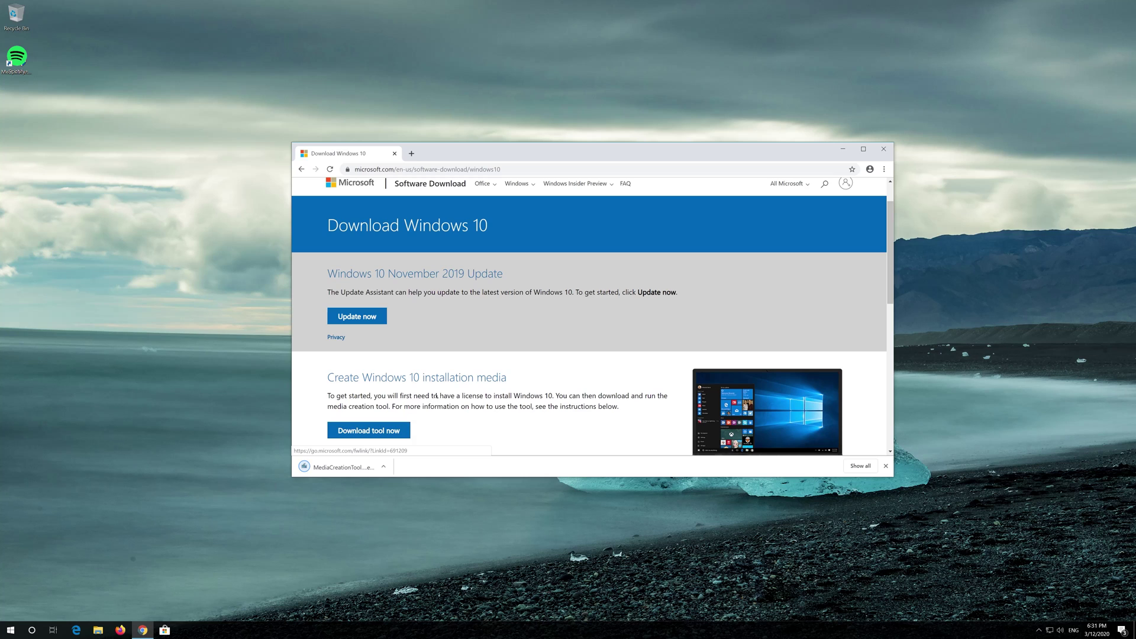
pyautogui.click(883, 149)
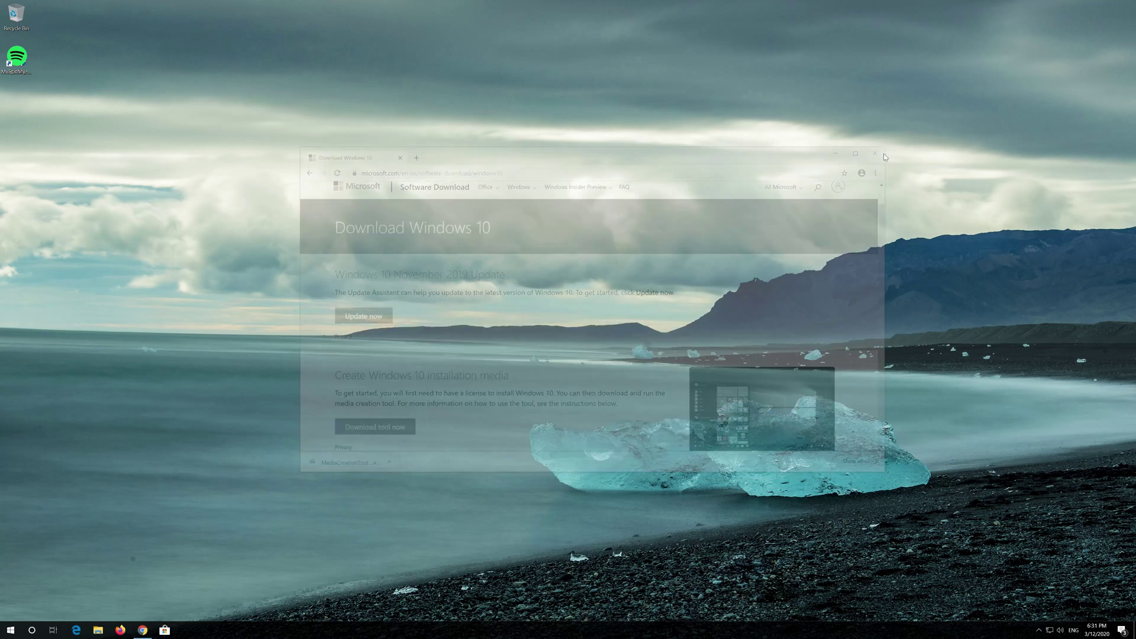
# Launch the Media Creation Tool with administrator permission and accept its license terms.
pyautogui.doubleClick(16, 67)
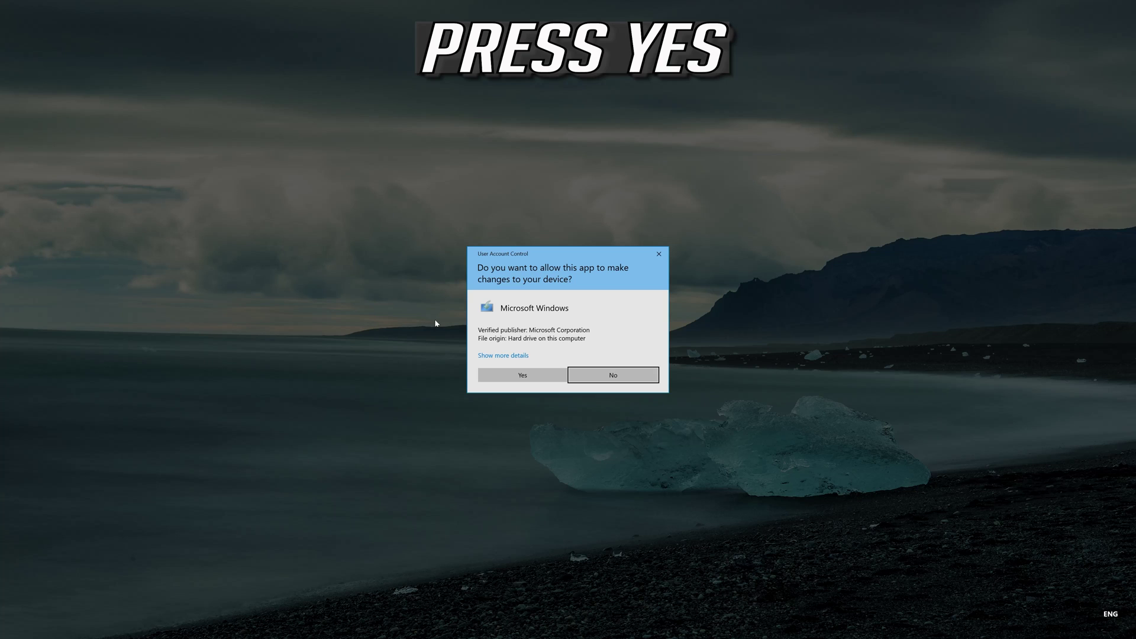
pyautogui.click(536, 379)
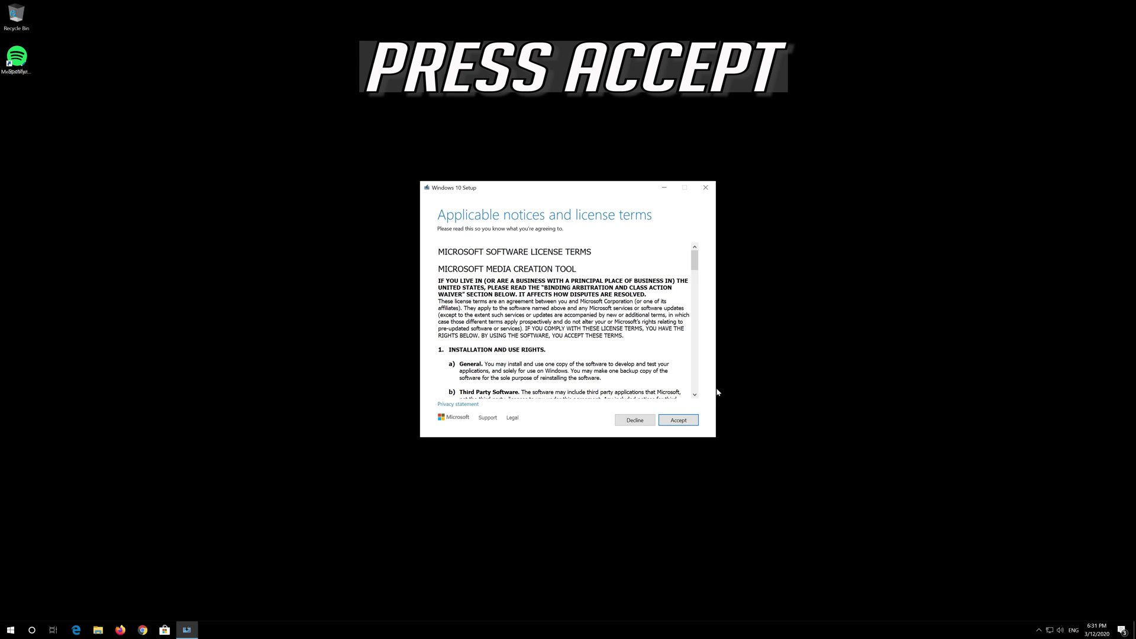
pyautogui.click(693, 419)
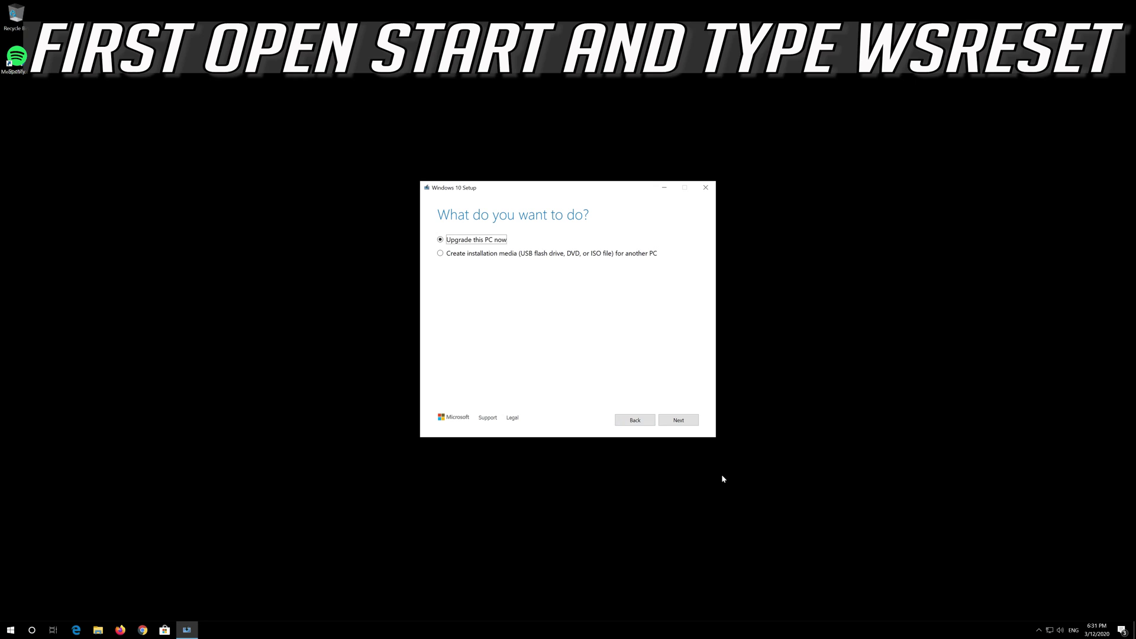
# Upgrade this PC now, accept the Windows license, and install Windows 10 Pro keeping files and apps.
pyautogui.click(677, 424)
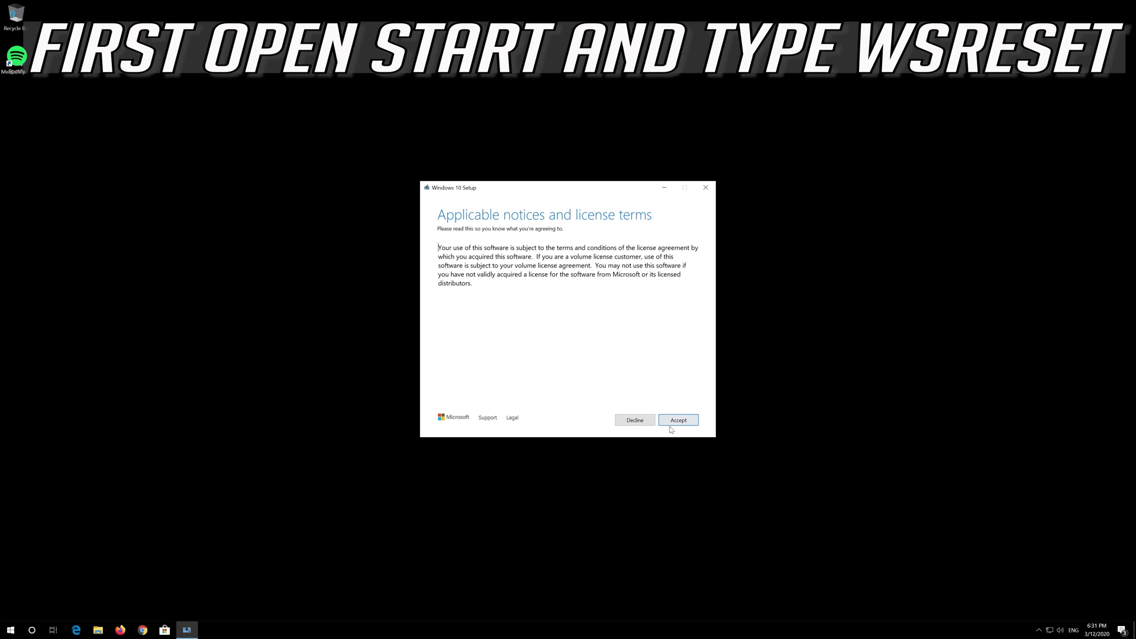
pyautogui.click(683, 419)
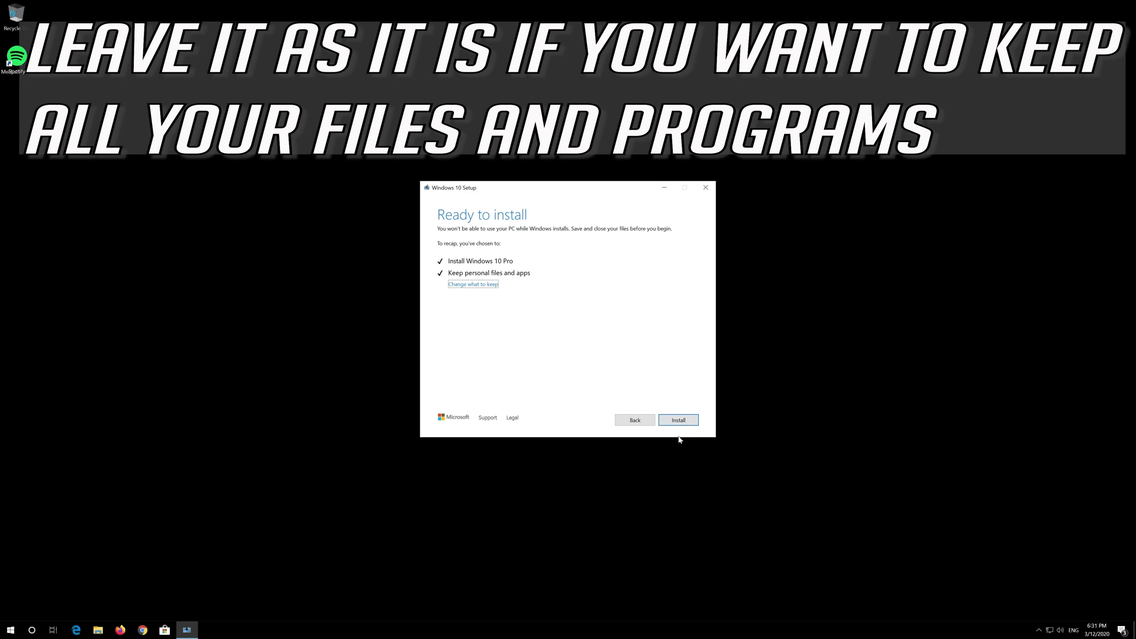
pyautogui.click(677, 420)
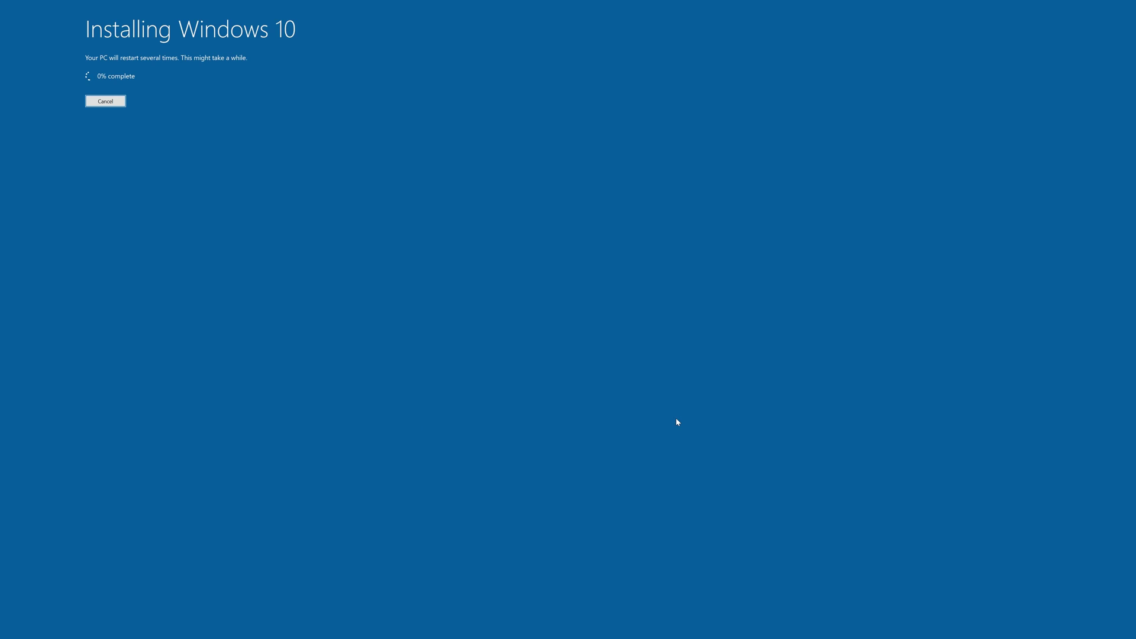